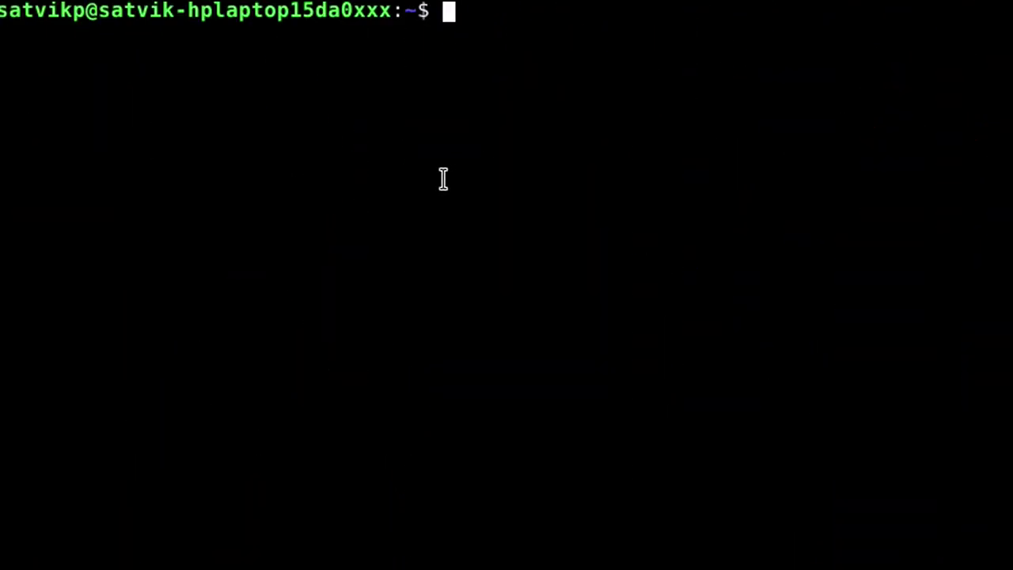
- Install the bash-completion package with apt using sudo
text(sudo apt in)
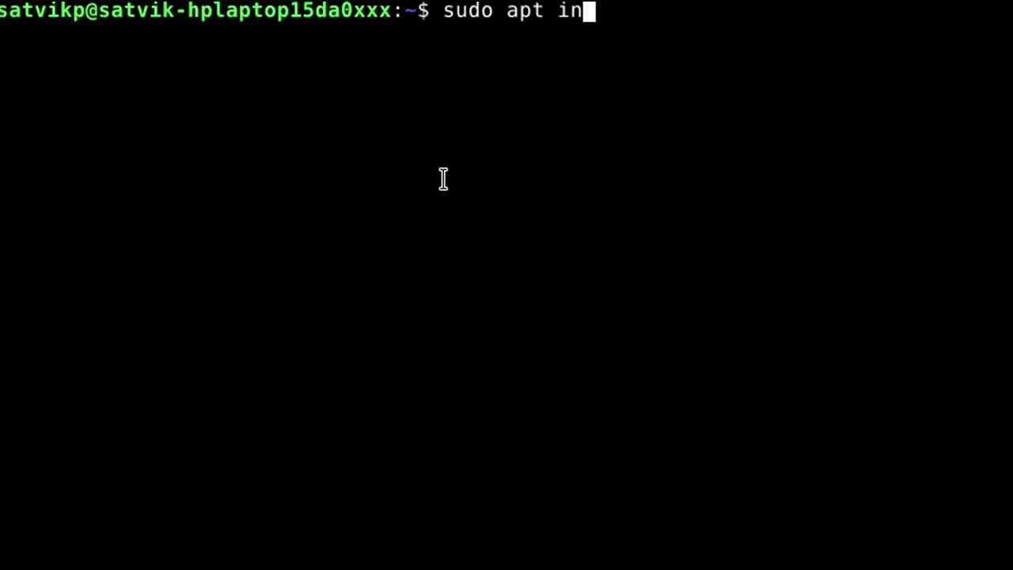
text(stall b)
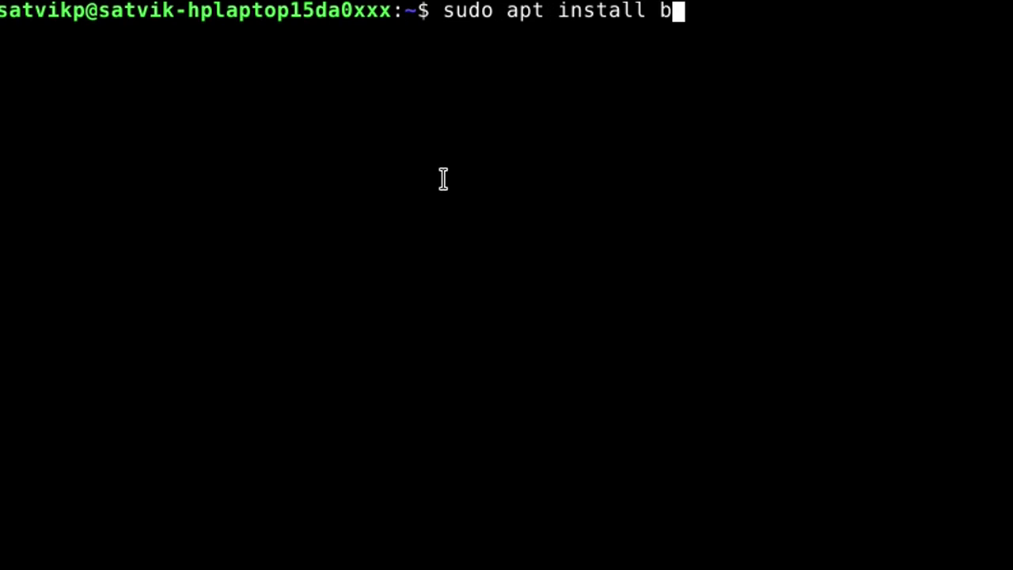
text(ash-compl)
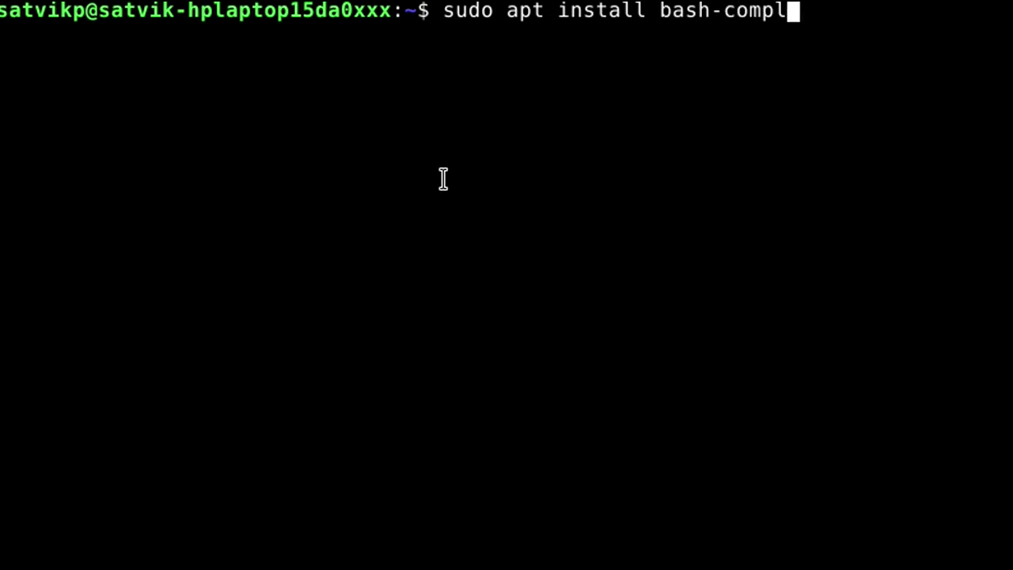
text(ety)
key(BackSpace)
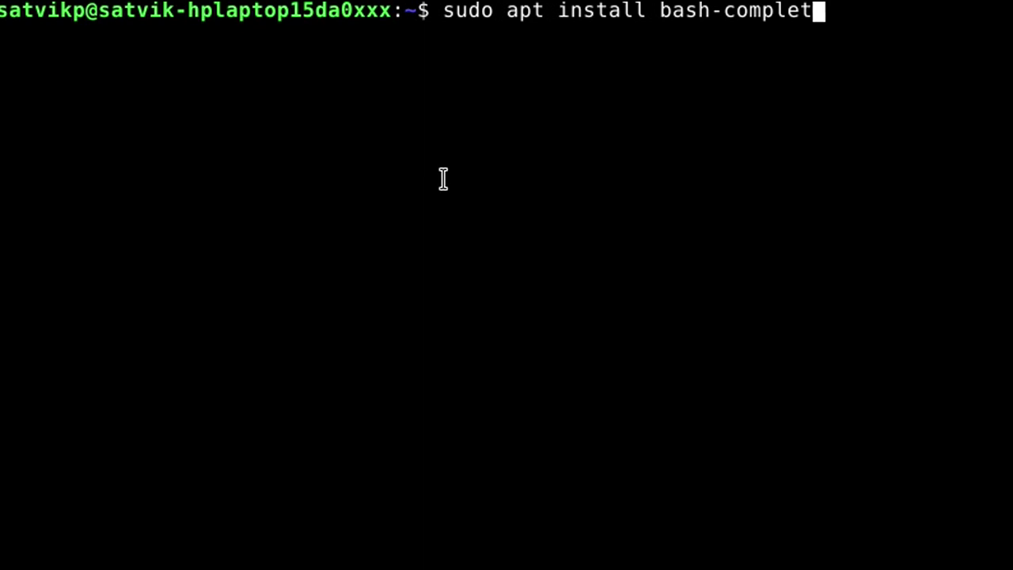
text(ion)
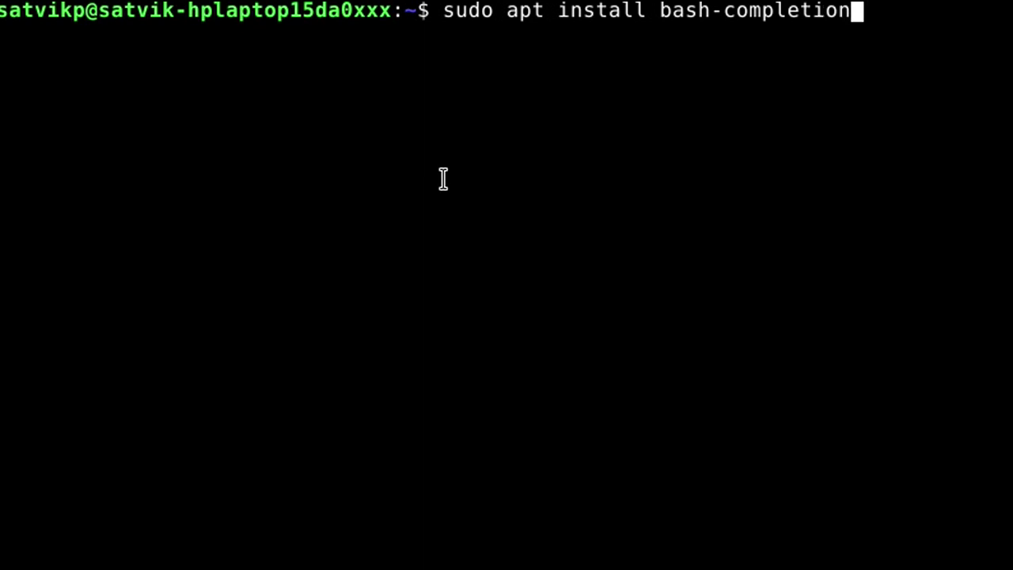
key(Return)
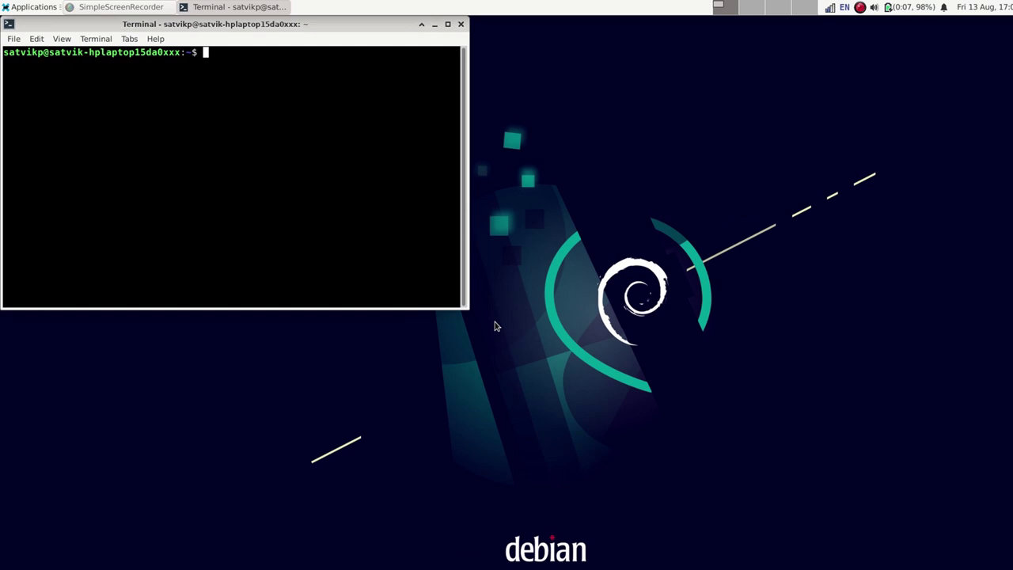
- Remove the packages firefox-esr*, libreoffice-l10n-* and libreoffice-help-* with sudo apt, entering the sudo password and accepting the removal
text(sudo apt remove firefox-esr* libreoffice-l10n-* libreoffice-help-*)
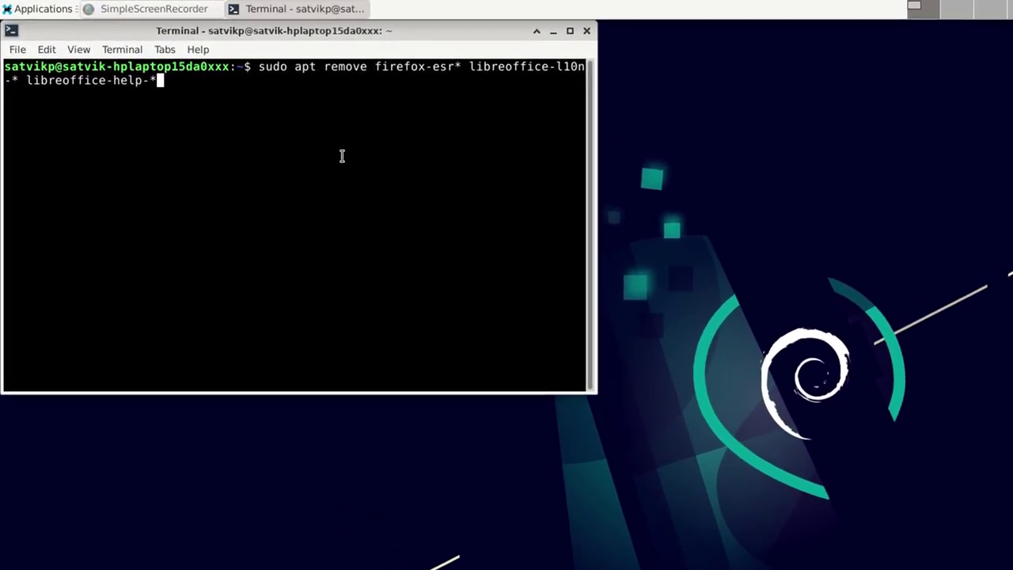
key(Return)
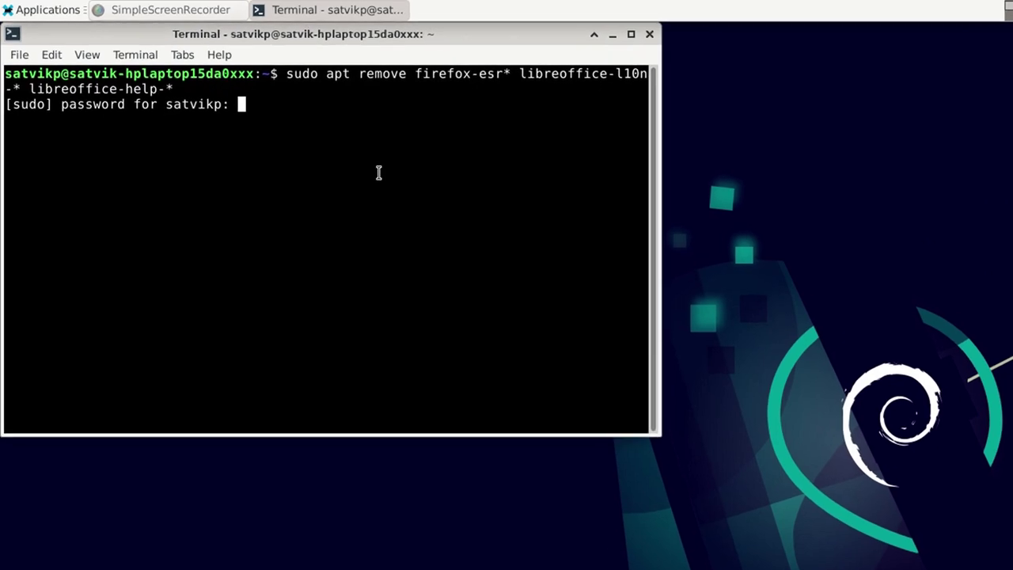
key(Return)
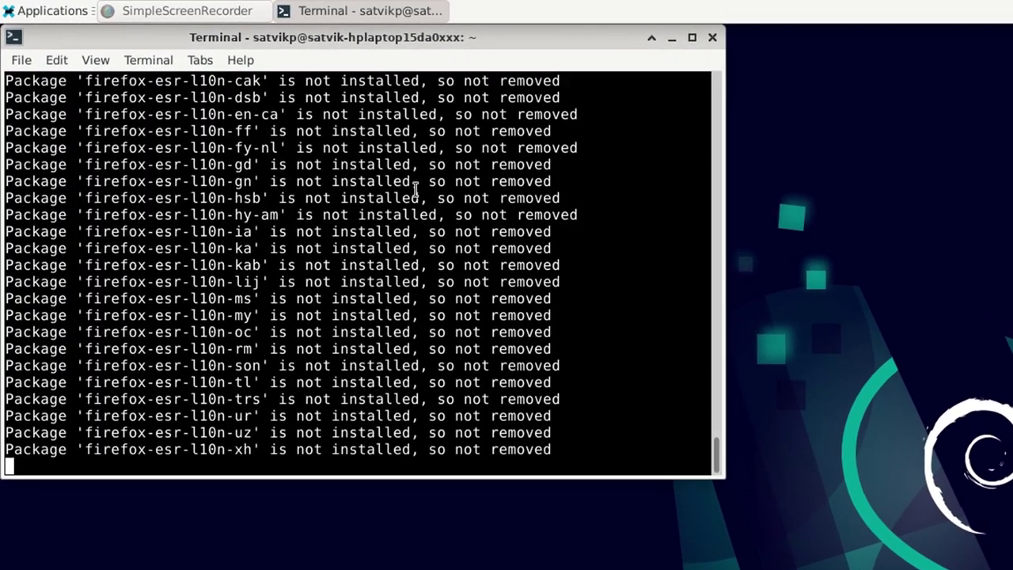
text(y)
key(Return)
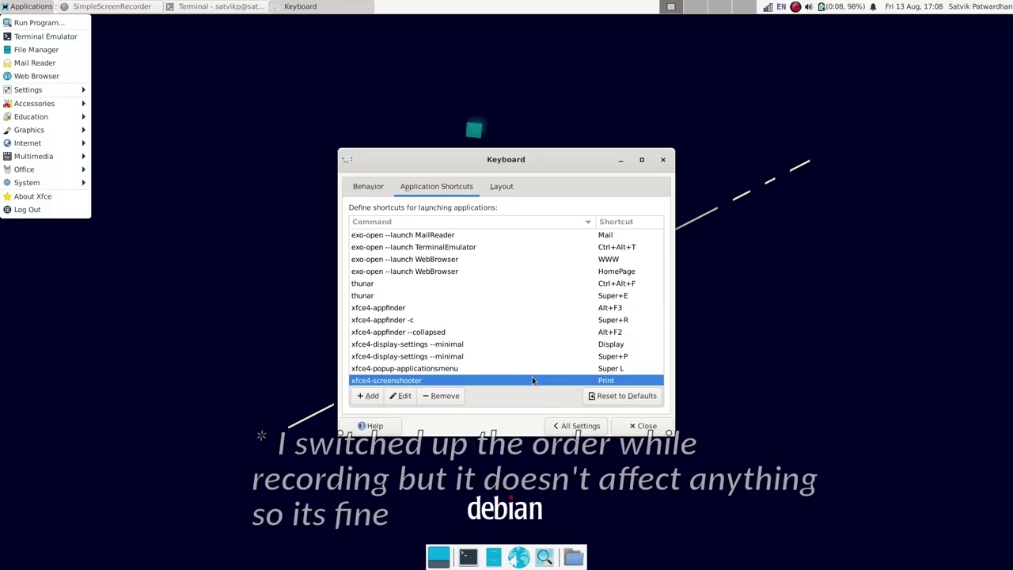
- Dismiss the applications menu and remove the xfce4-popup-applicationsmenu entry from the application shortcuts
key(Escape)
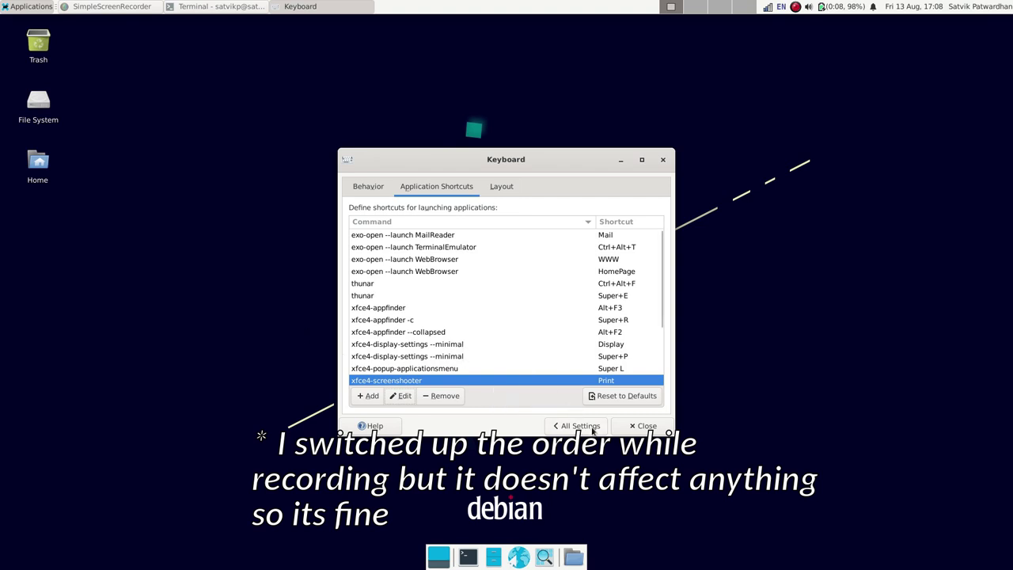
click(473, 370)
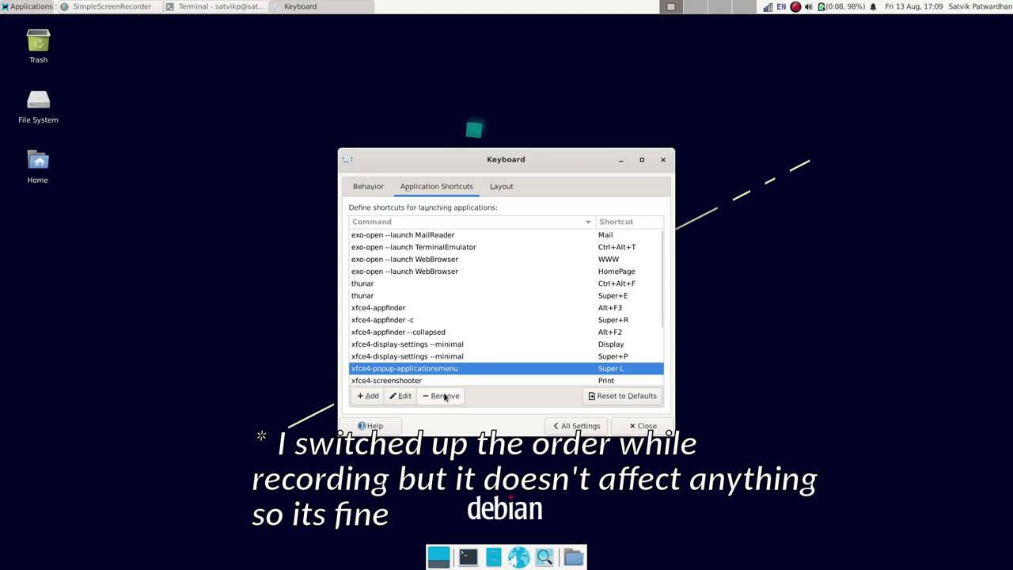
click(445, 396)
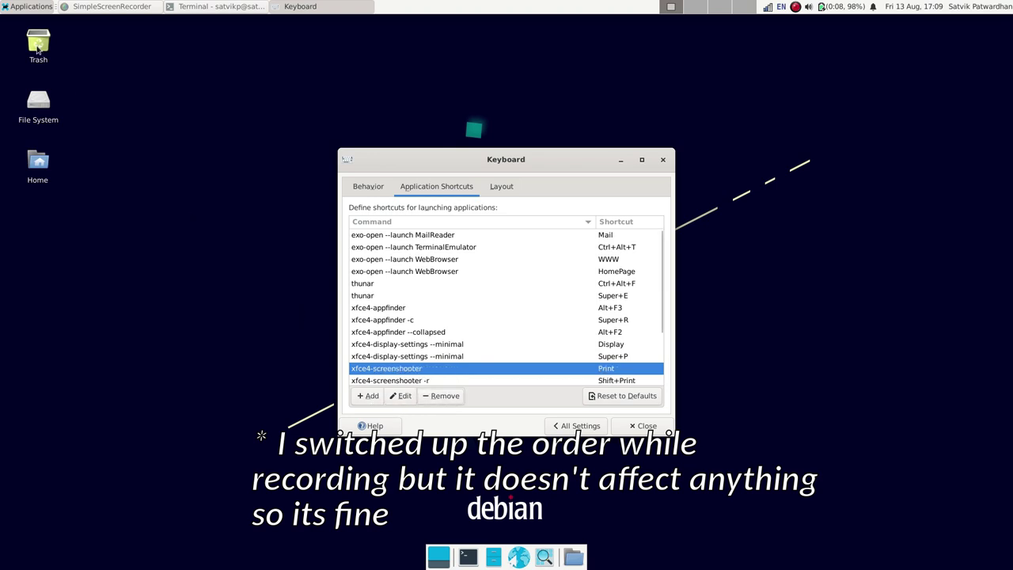
- Remove the Applications Menu item from the desktop panel and confirm its removal
right_click(31, 15)
click(57, 63)
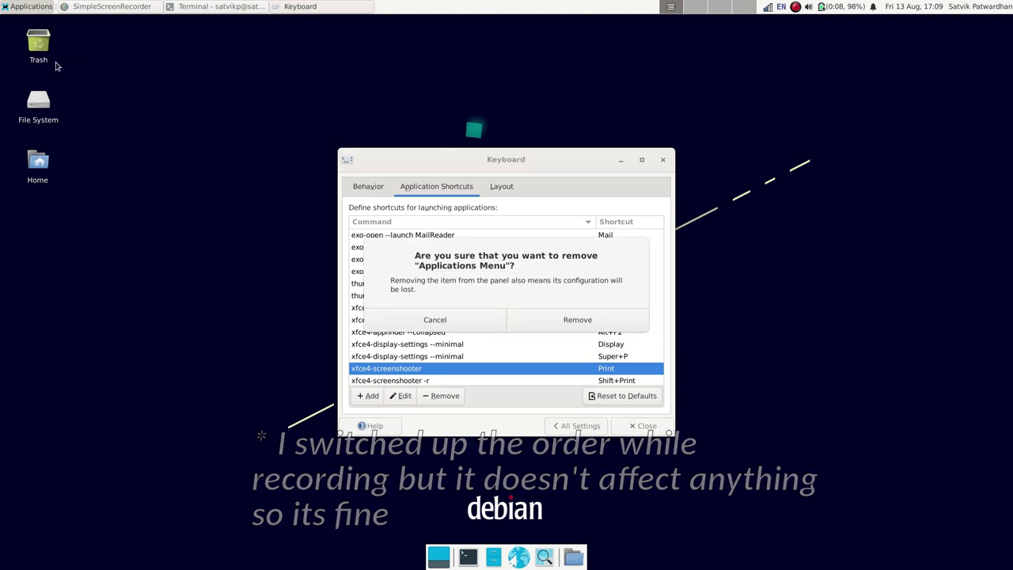
click(527, 315)
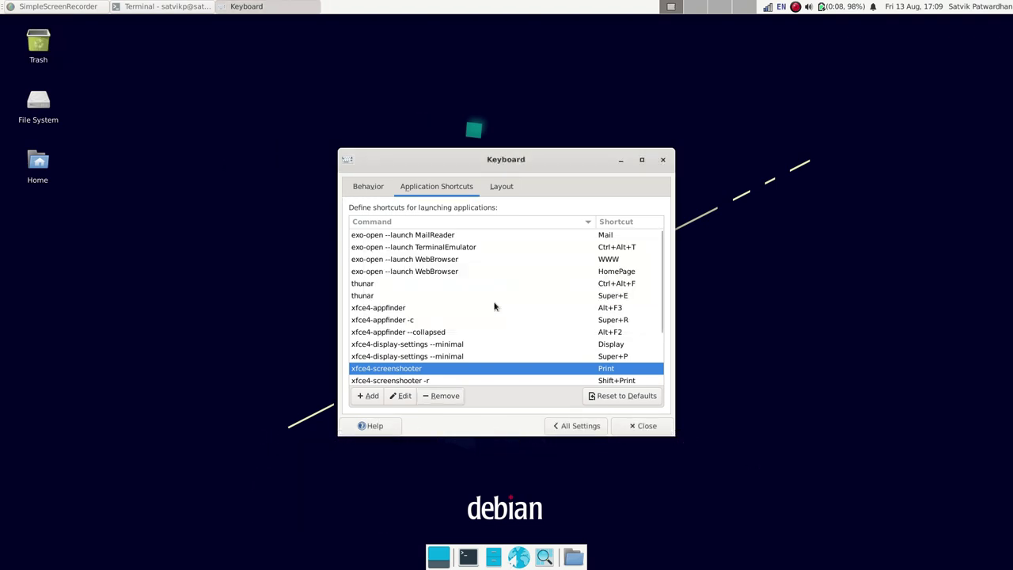
- Add the Whisker Menu item to the desktop panel and close the list of new items
right_click(339, 7)
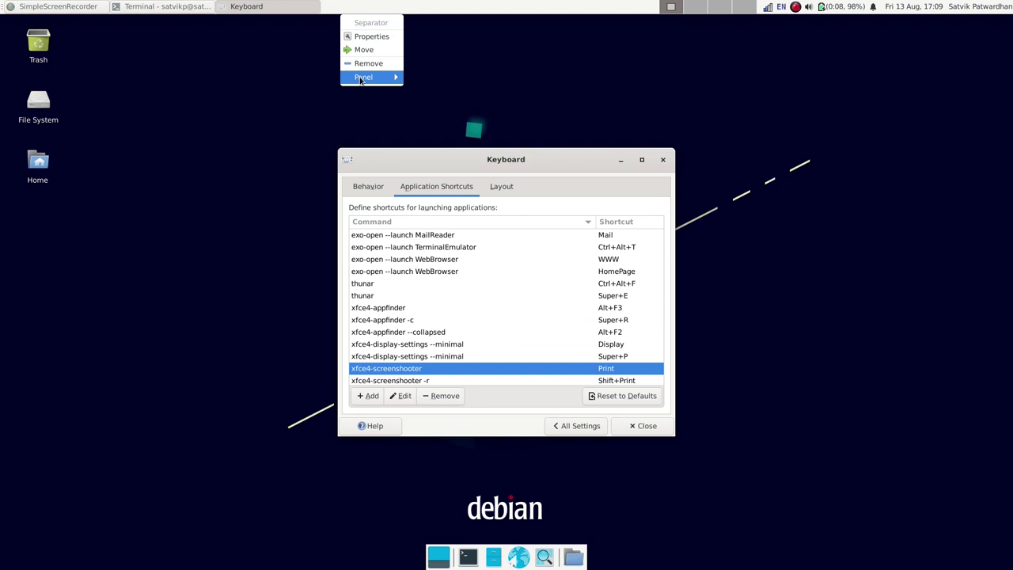
mouse_move(378, 80)
click(425, 76)
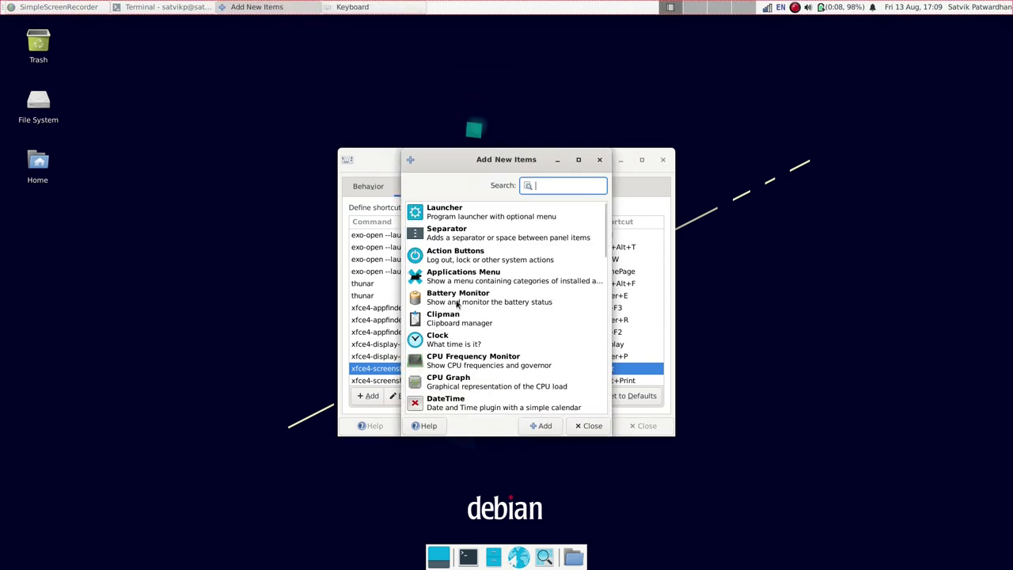
scroll(467, 281, down, 10)
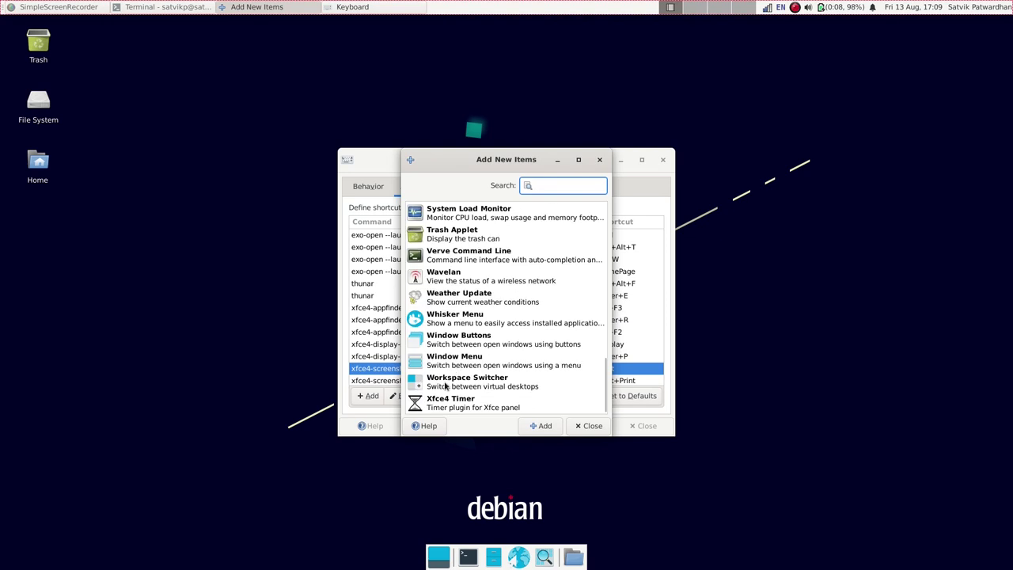
click(464, 323)
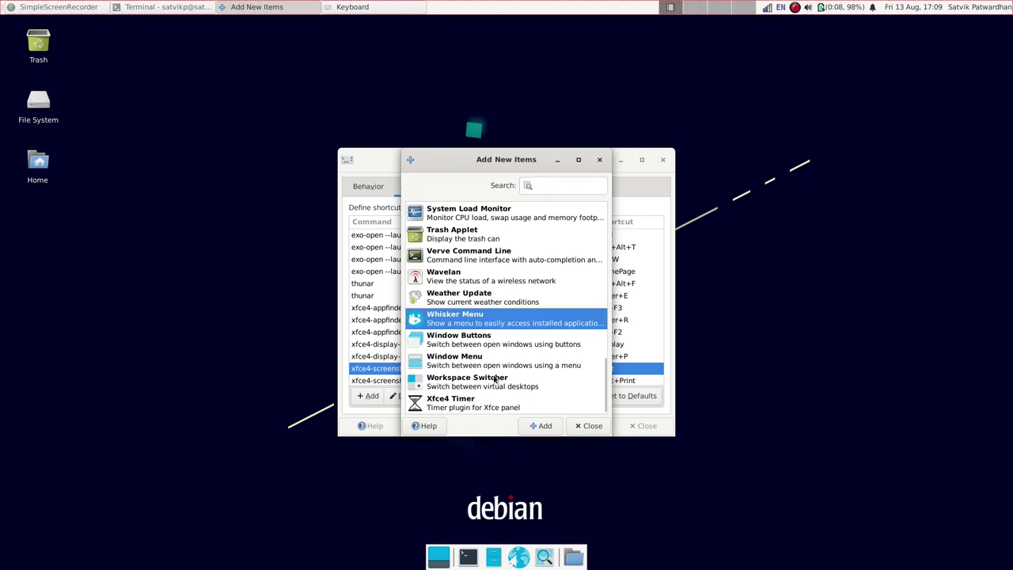
click(538, 428)
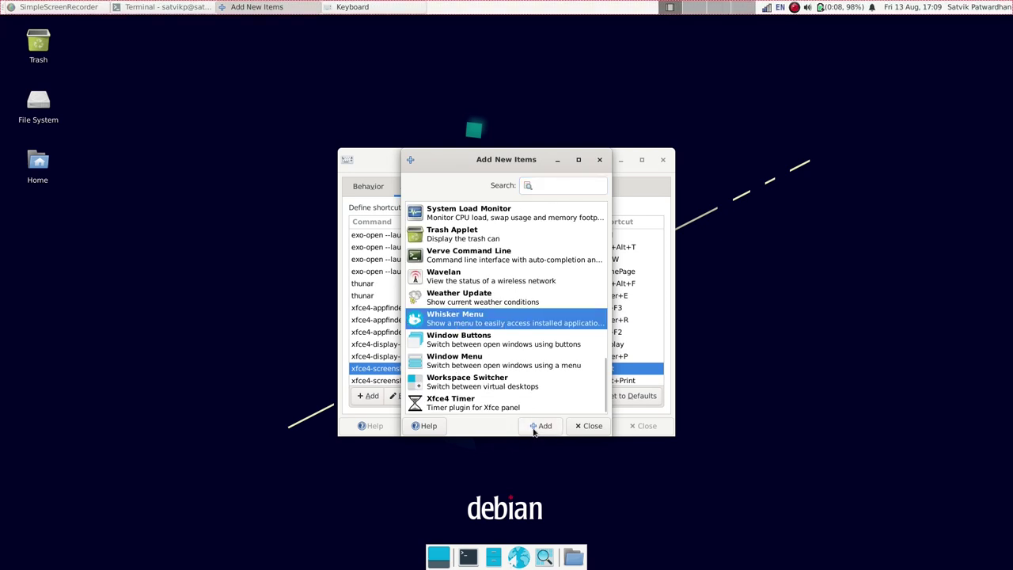
click(586, 428)
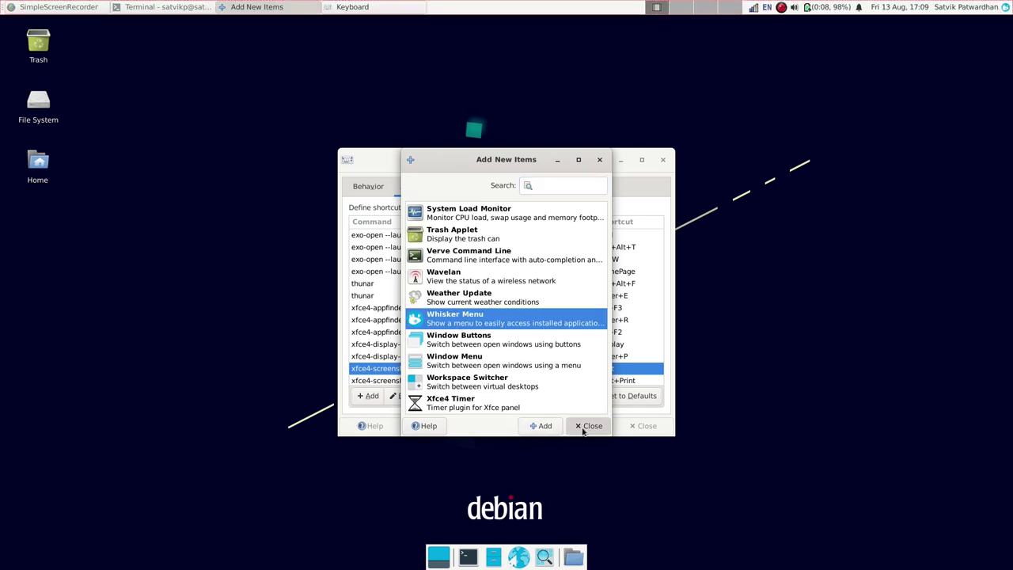
- Move the Whisker Menu item to the very start of the panel, before the window buttons
right_click(1007, 8)
click(961, 76)
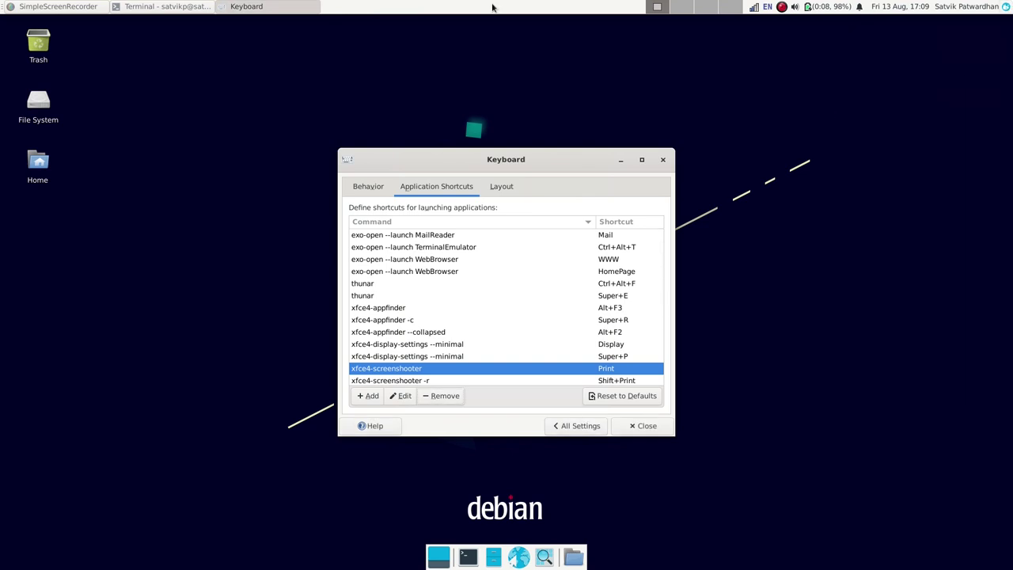
click(3, 8)
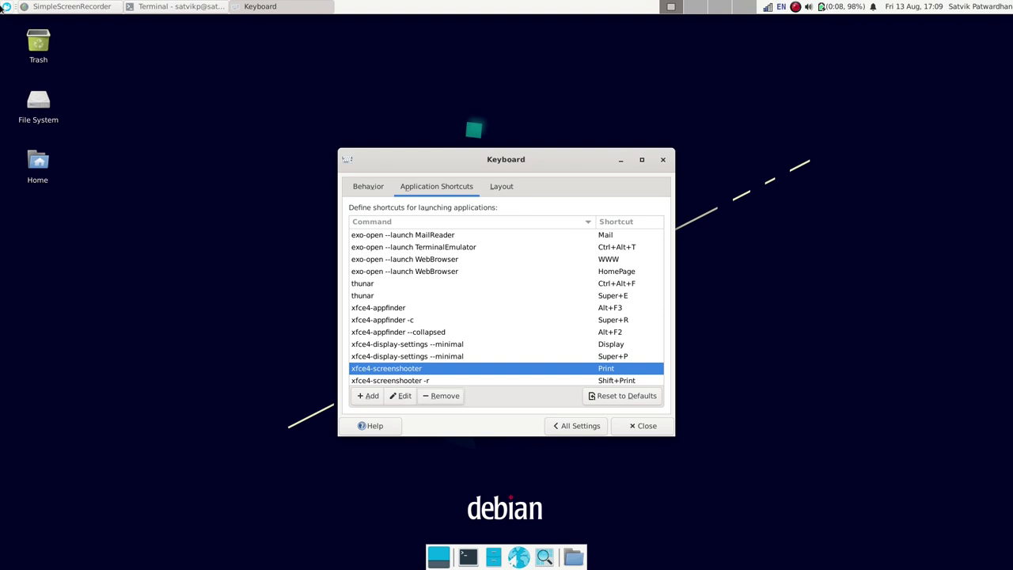
click(369, 396)
key(Escape)
click(5, 8)
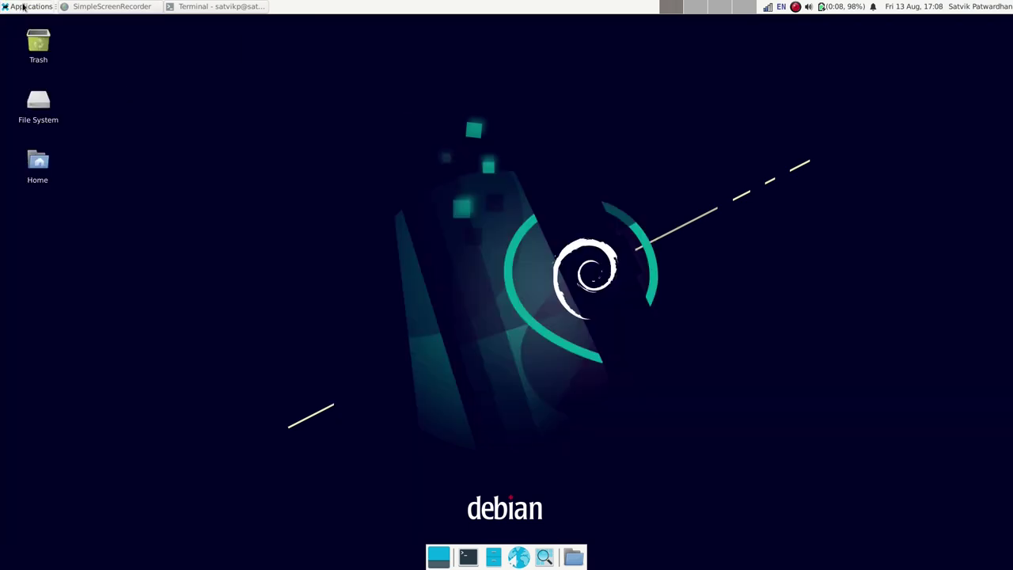
- Reassign the xfce4-popup-applicationsmenu command to the Super L key in the Keyboard settings' application shortcuts
click(24, 8)
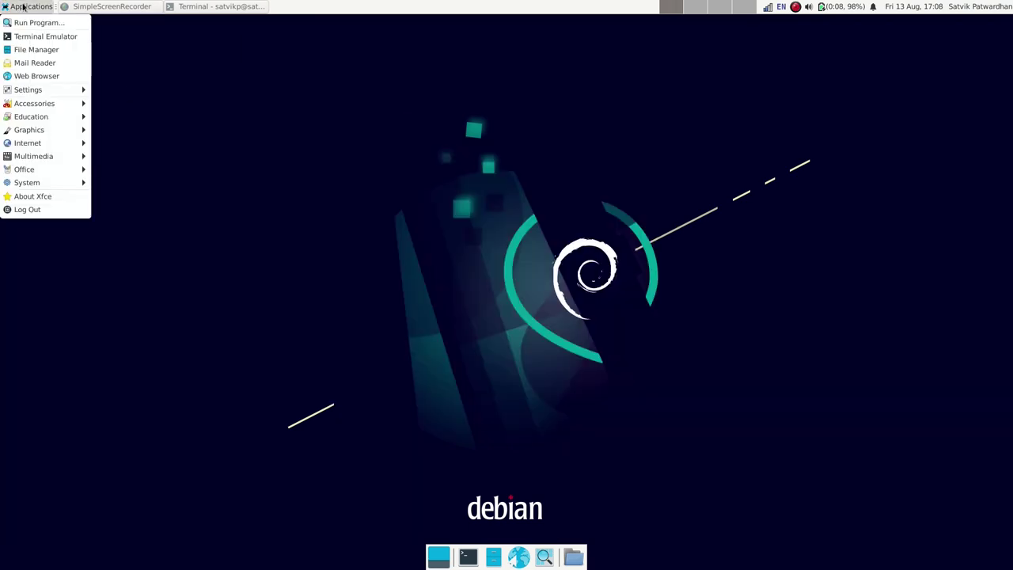
click(100, 90)
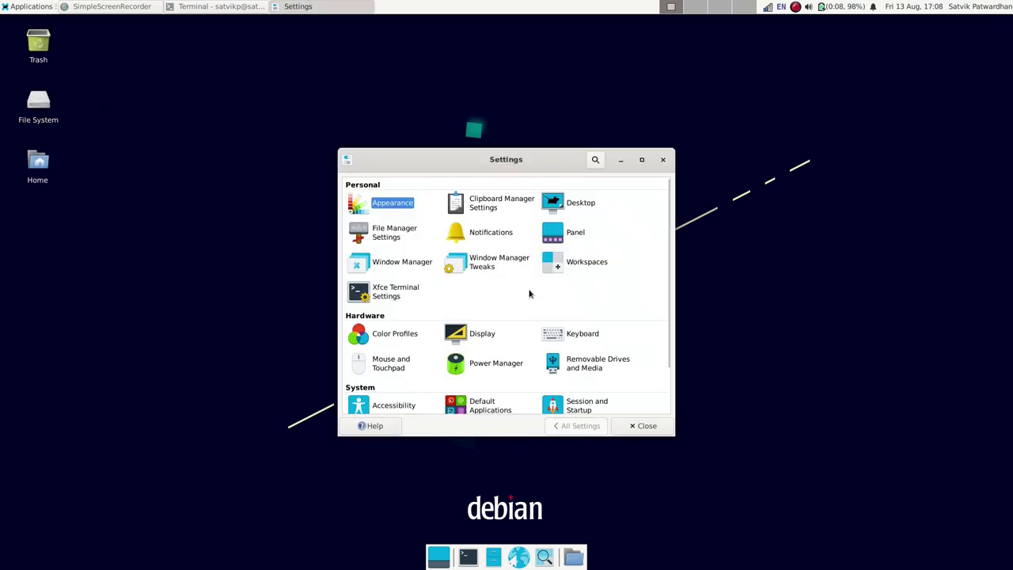
click(582, 335)
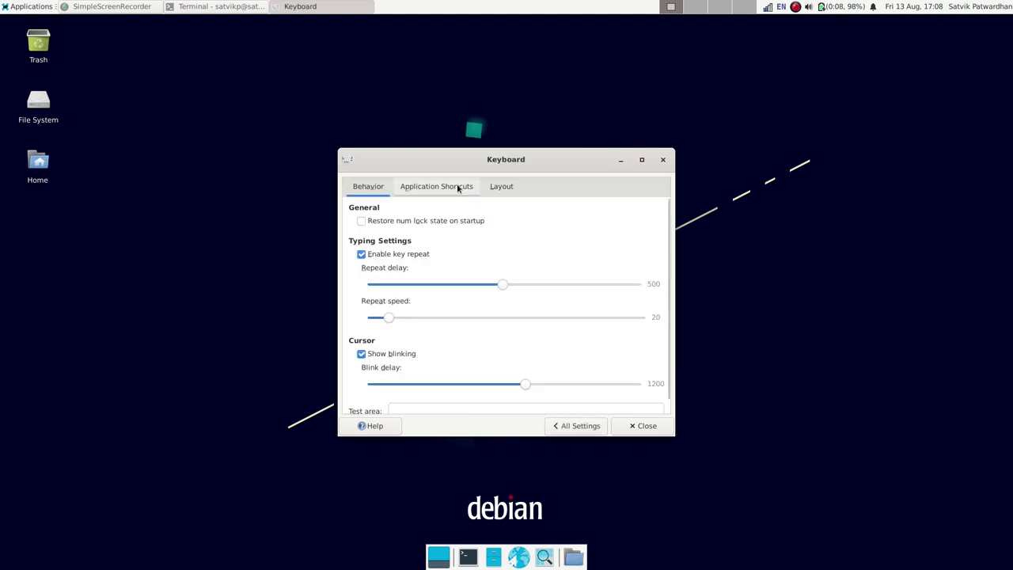
click(457, 187)
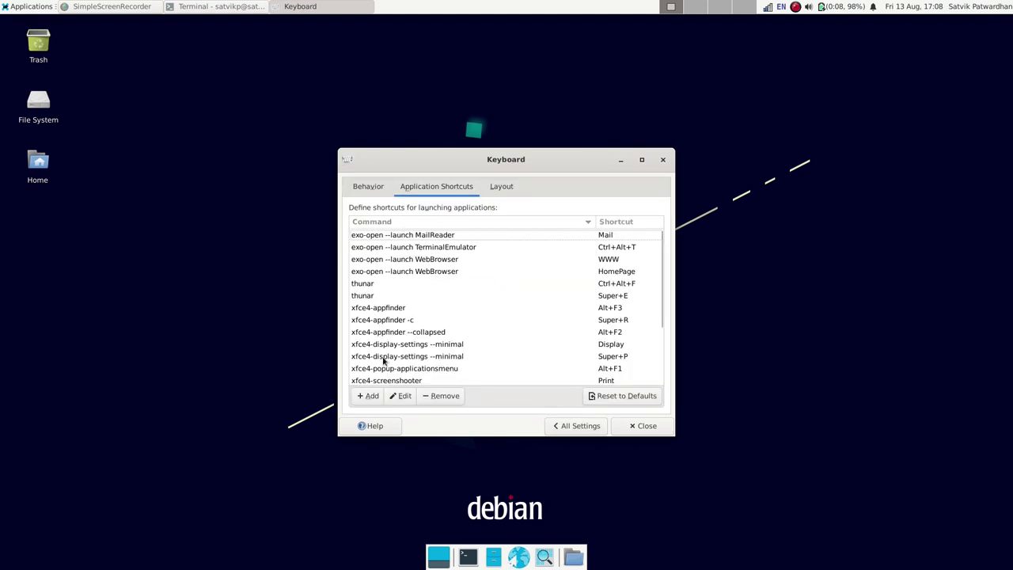
click(413, 369)
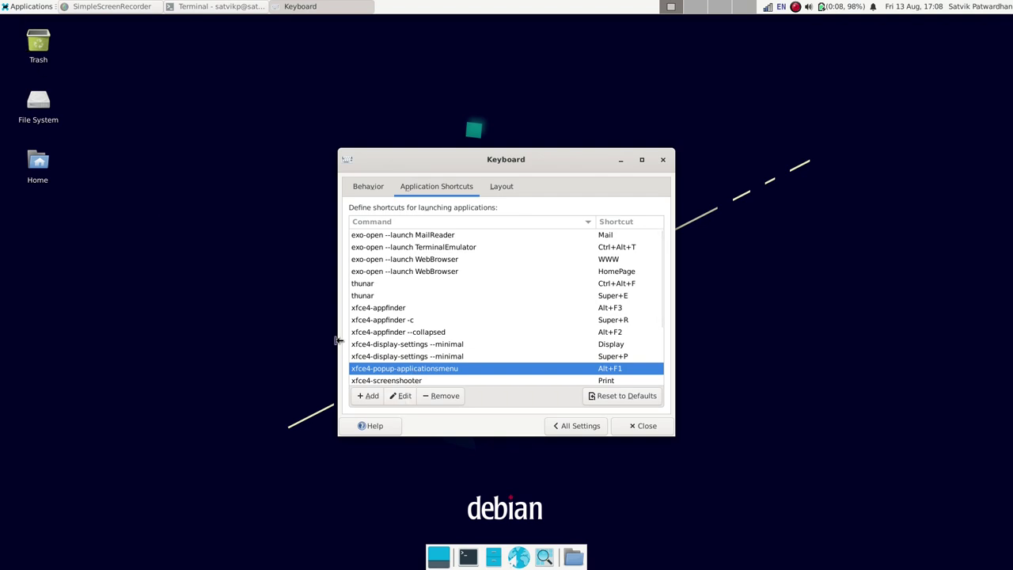
click(395, 401)
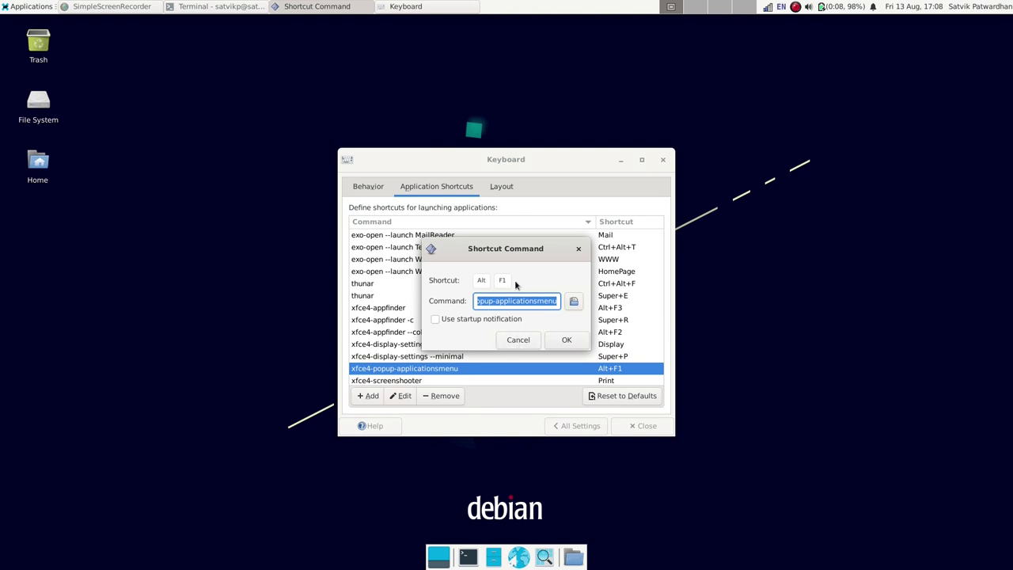
click(562, 340)
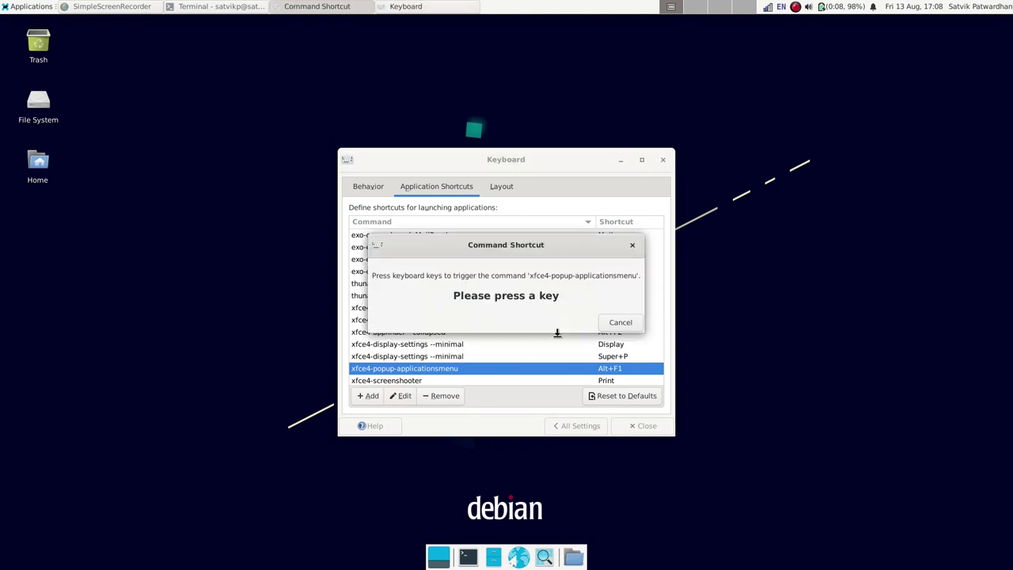
key(super)
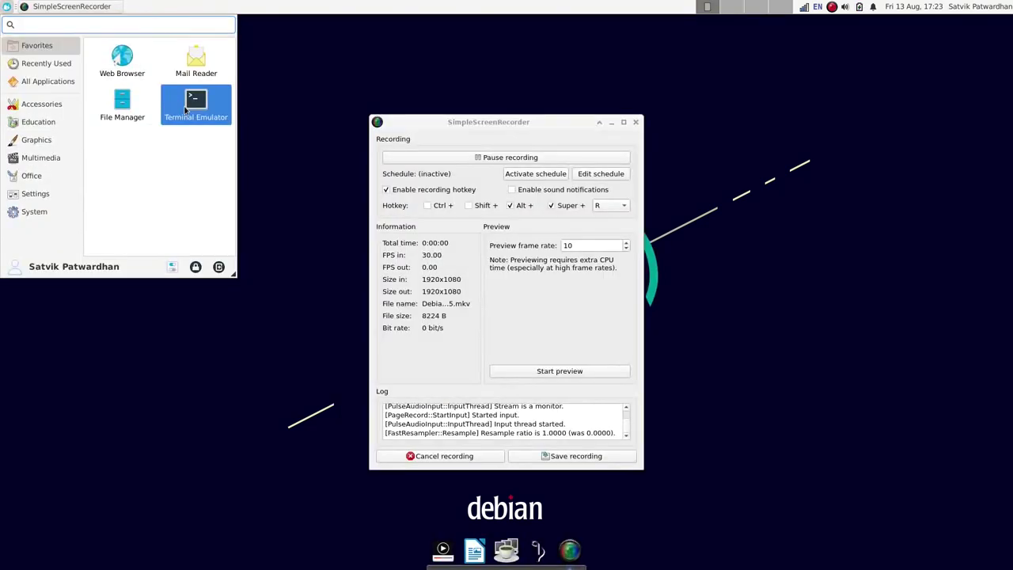
- Open a terminal and run sudo apt install for the packages drawing and gnome-software-plugin-flatpak
click(185, 108)
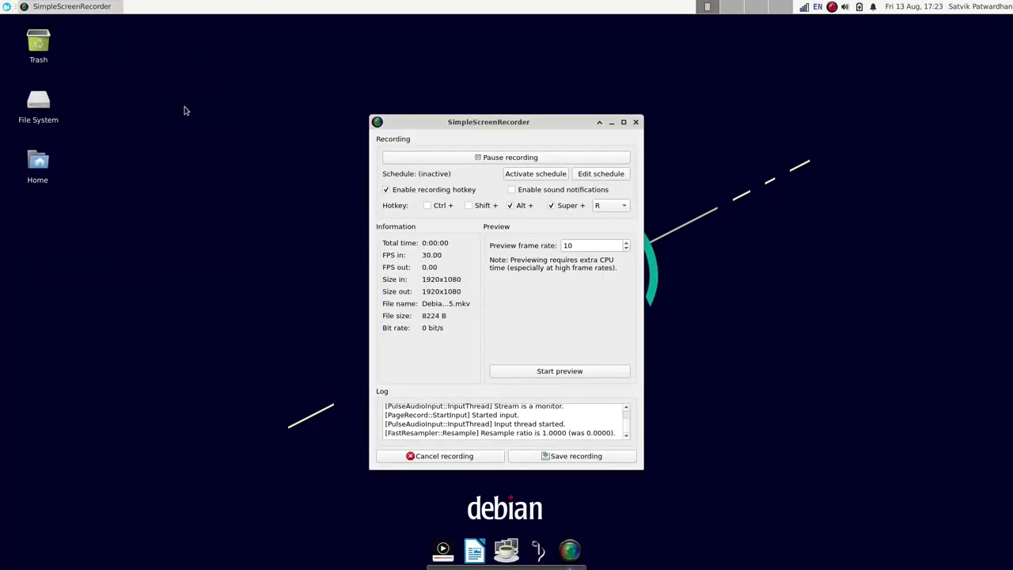
key(ctrl+alt+t)
text(sudo a)
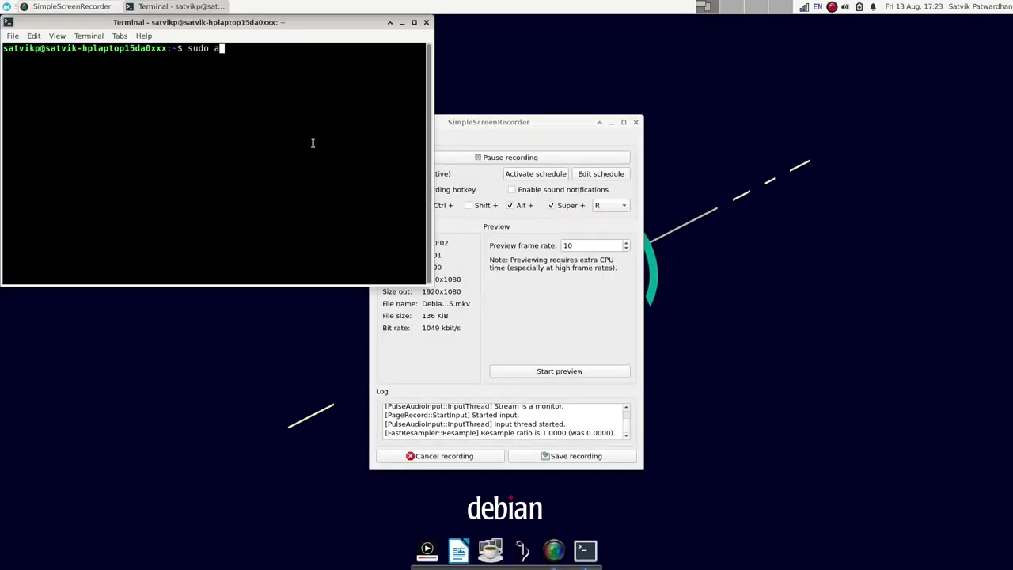
text(pt install drawing)
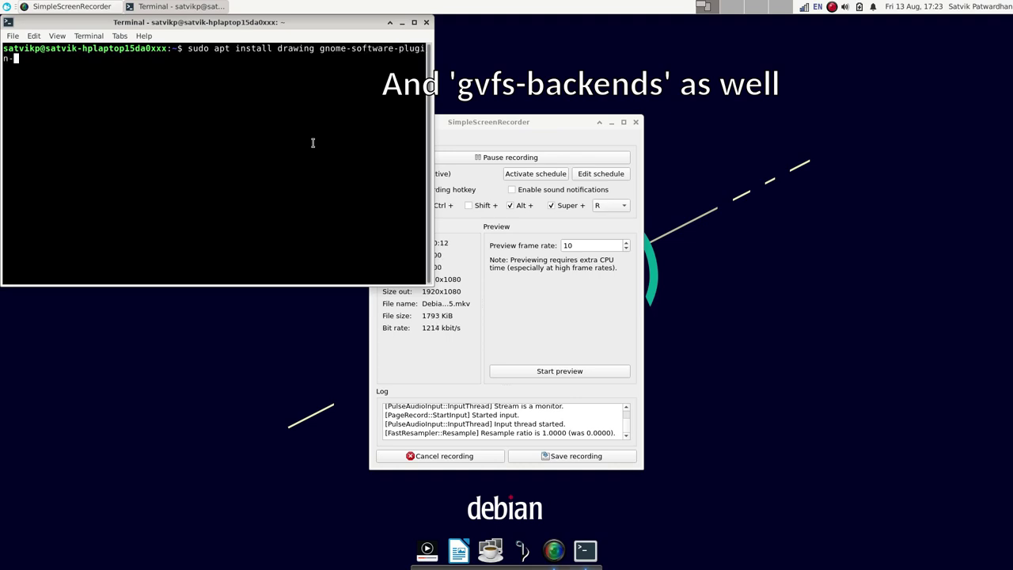
text(gnome-software-plugin-flatpak)
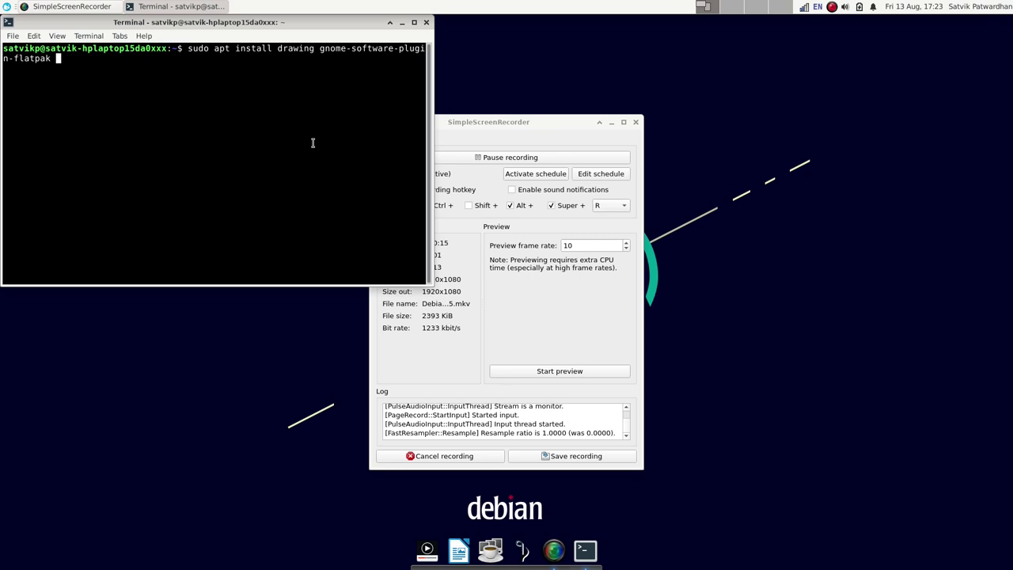
key(Return)
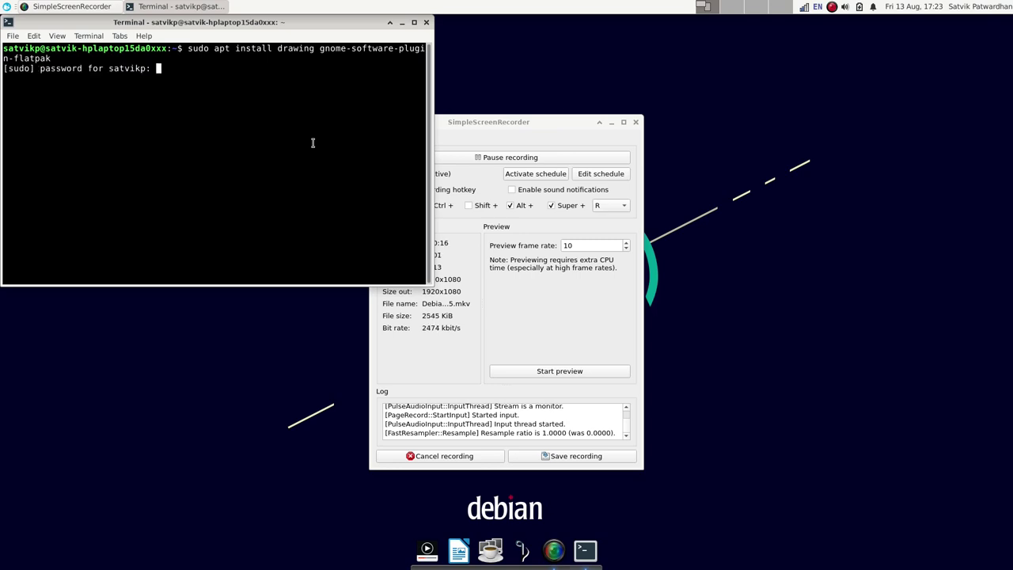
- Enter the sudo password and answer y to continue with the package installation
key(Return)
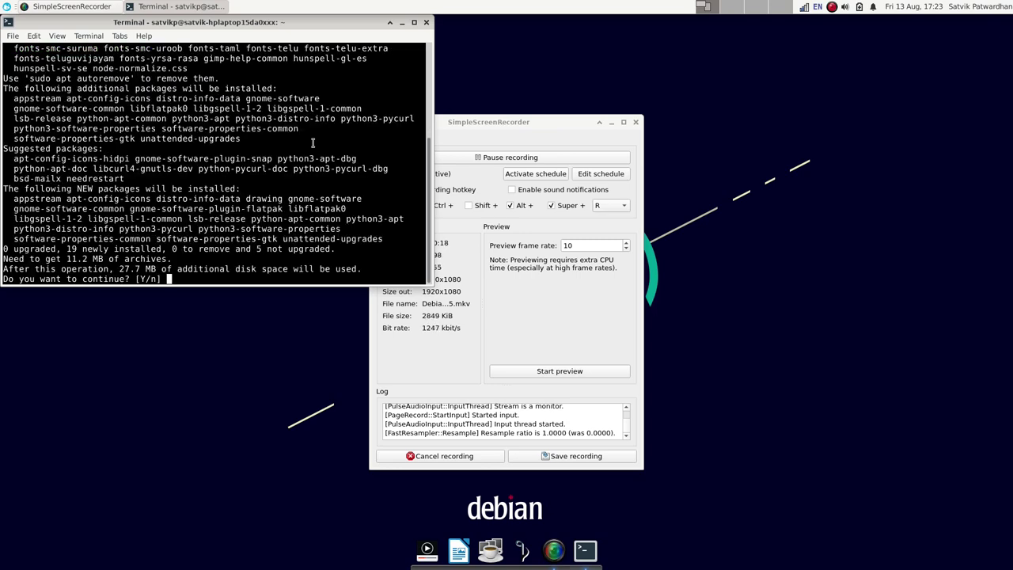
text(y)
key(Return)
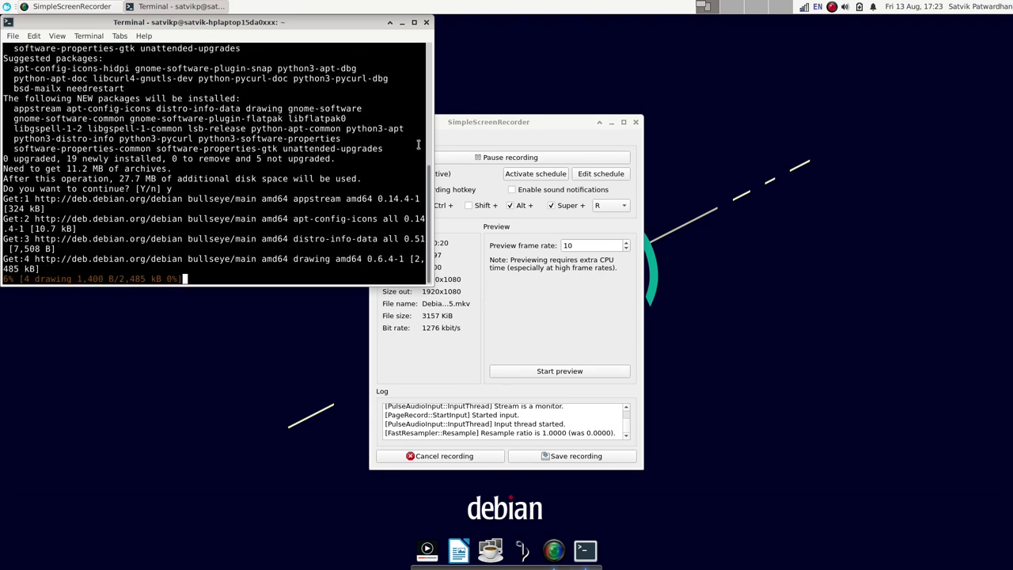
click(517, 124)
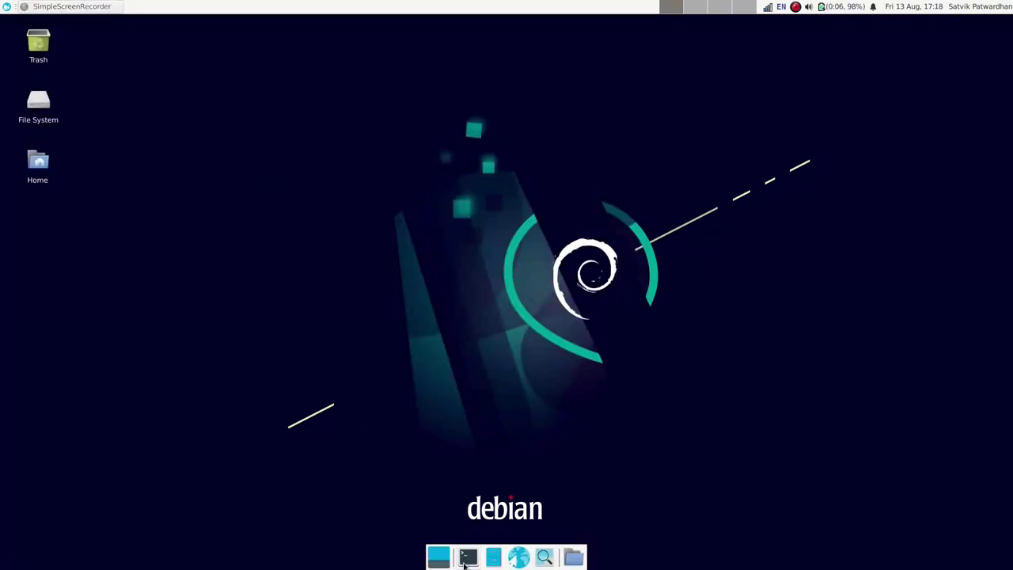
- Remove Panel 2, the launcher dock, through its Panel Preferences, confirm its removal and close the preferences
right_click(465, 562)
mouse_move(483, 558)
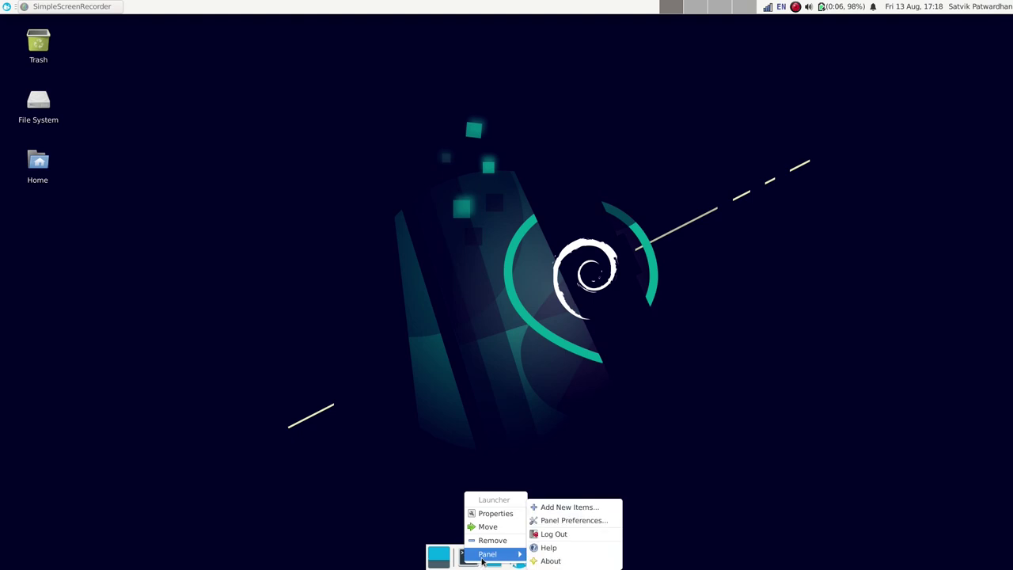
click(558, 521)
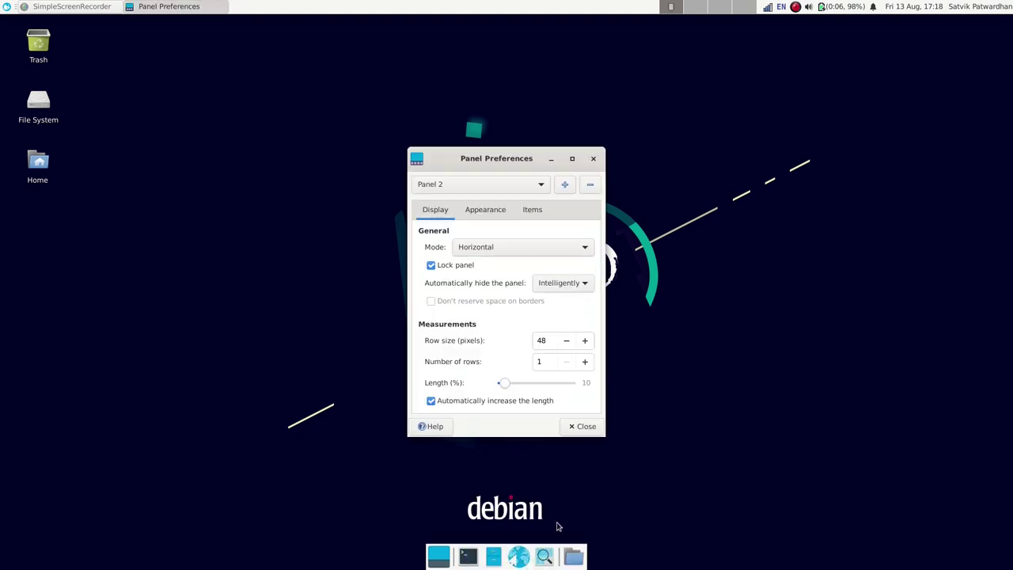
click(590, 184)
click(548, 319)
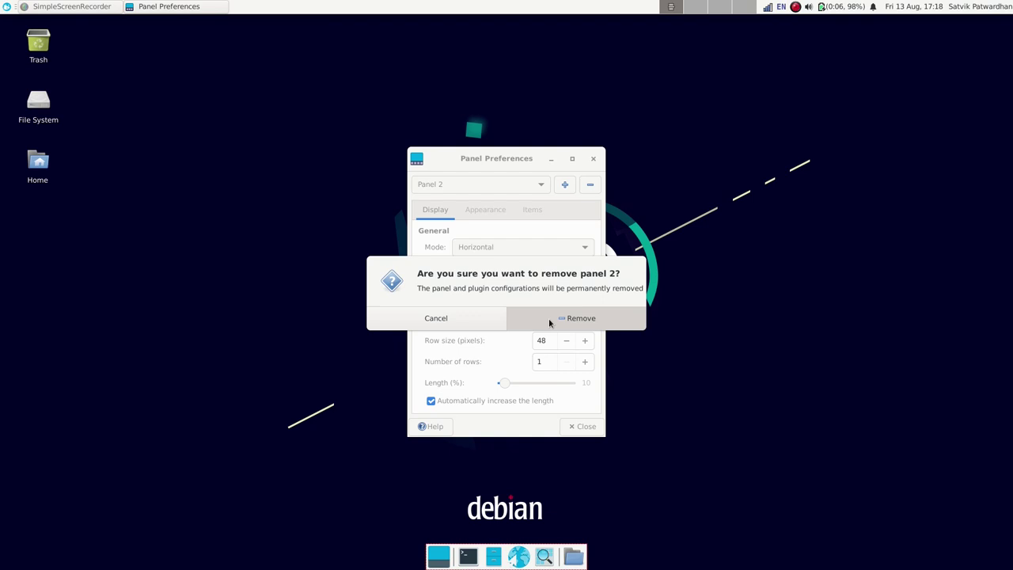
click(593, 160)
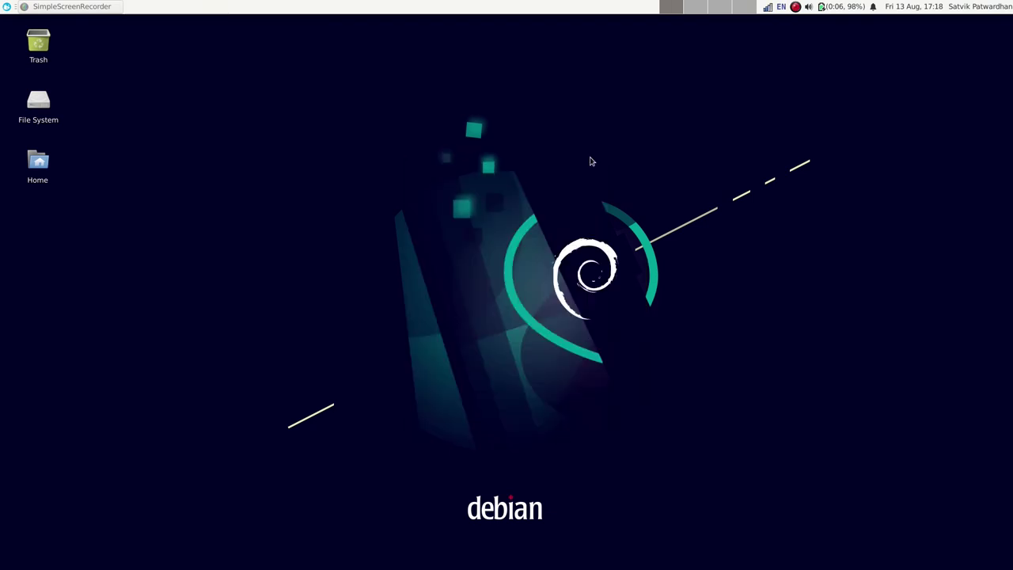
- Find the Session and Startup settings by searching for start and show the Application Autostart list
key(super)
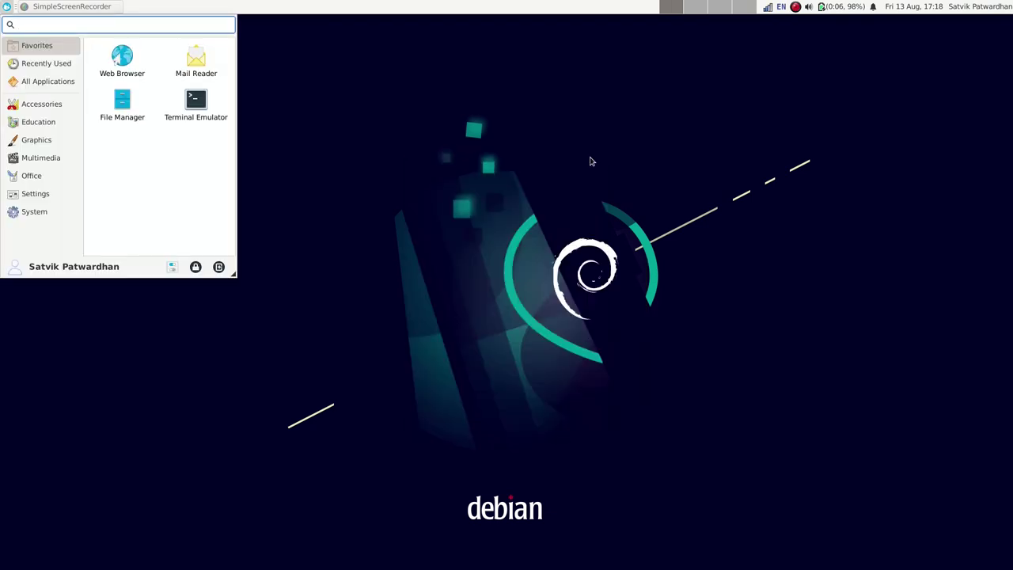
text(start)
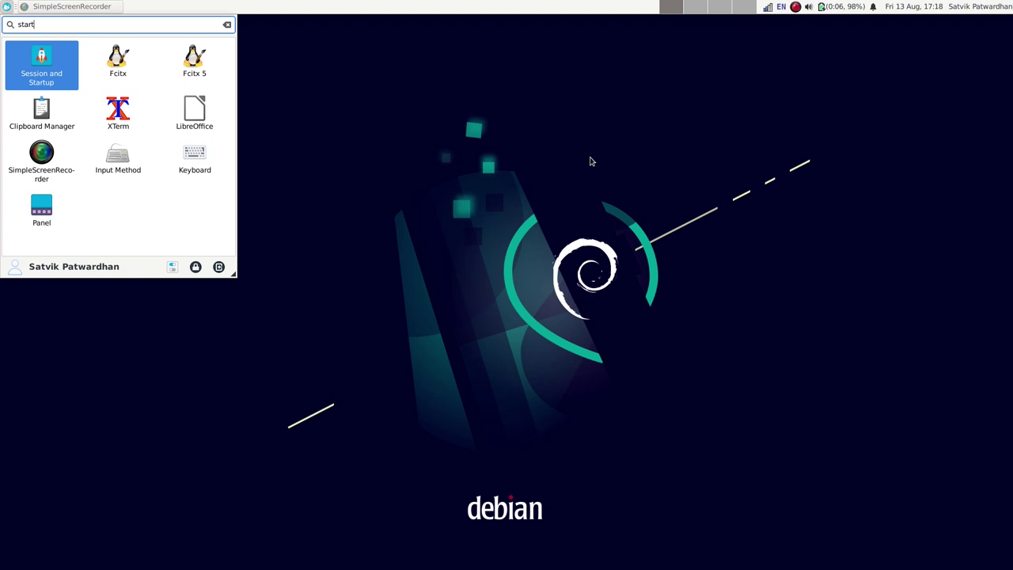
key(Return)
click(455, 185)
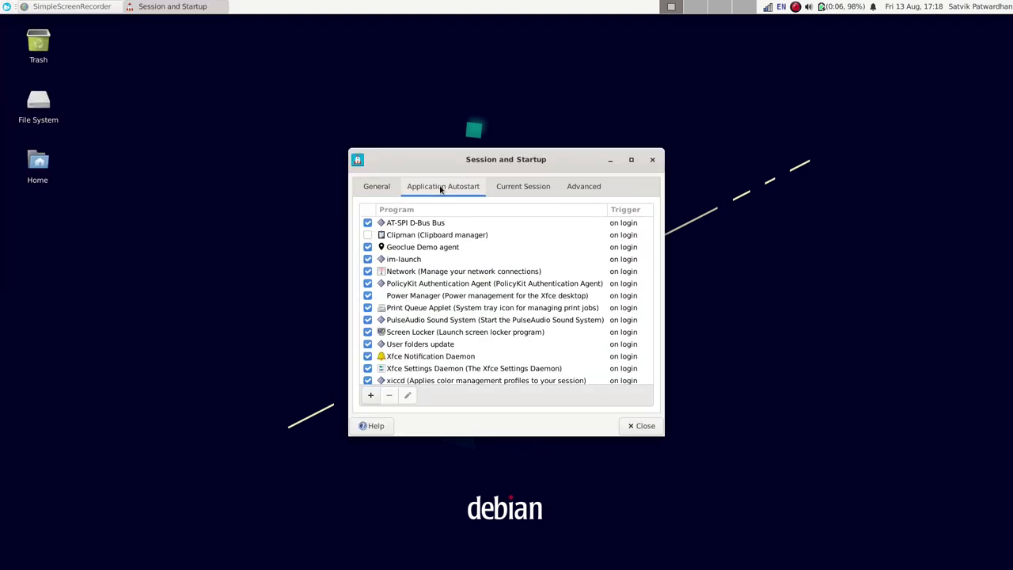
- Add an autostart application named Plank with the description PLank dock and Plank's launch command, triggered on login
click(372, 396)
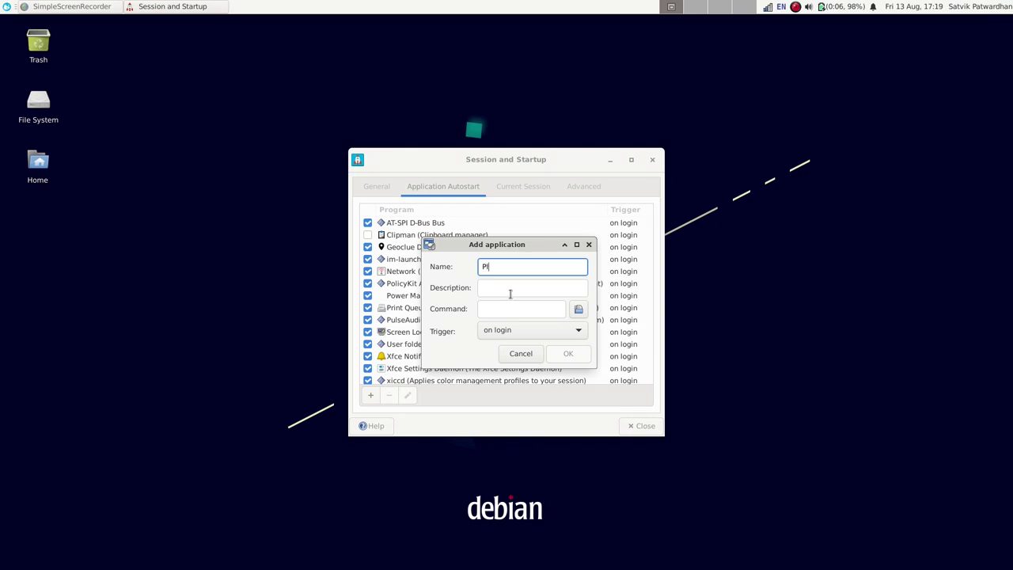
text(Plank)
click(511, 291)
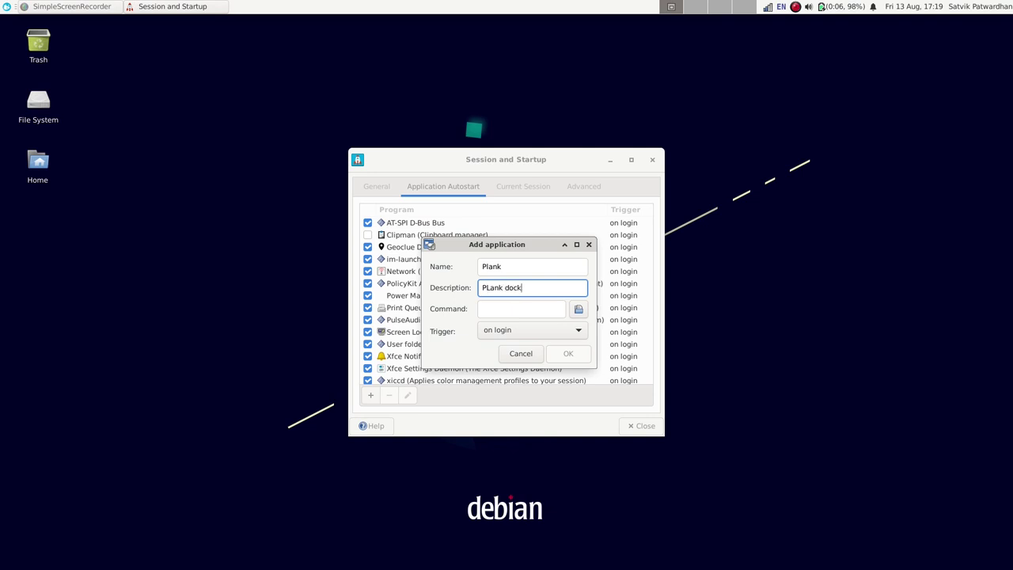
text(PLank dock)
key(Tab)
text(pl)
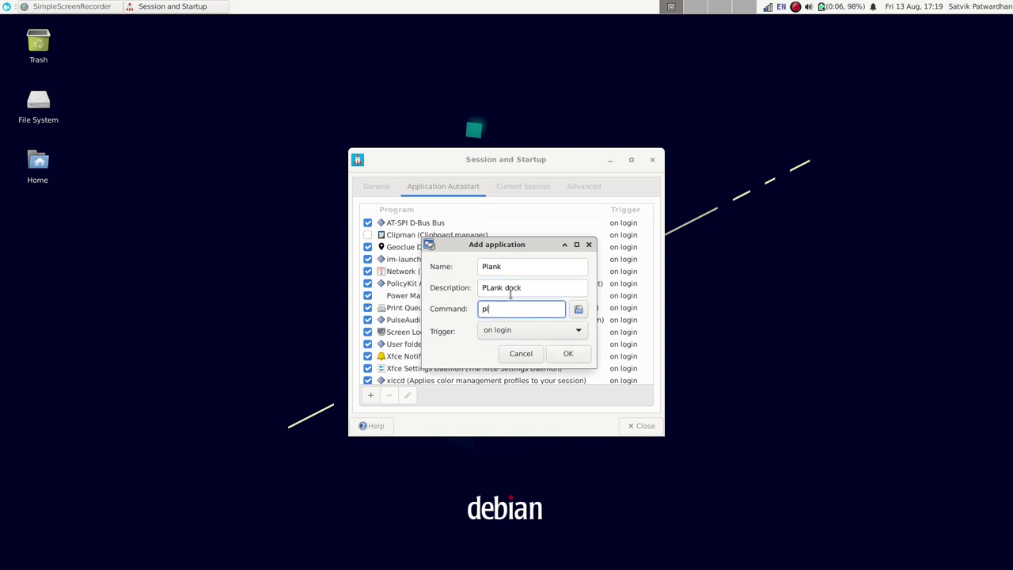
click(570, 353)
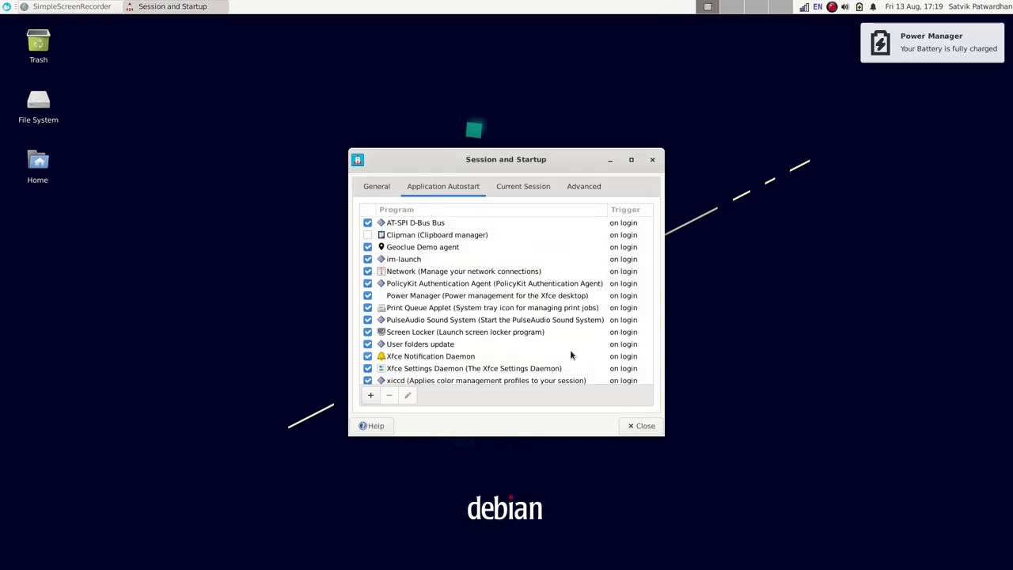
- Dismiss the battery notification and close Session and Startup after checking the end of the autostart list for Plank
click(911, 44)
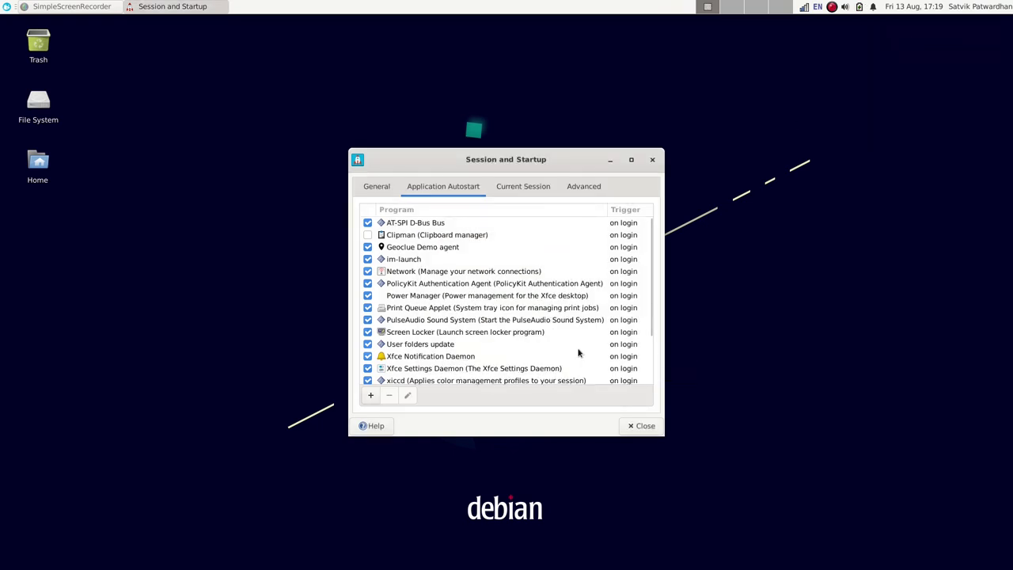
scroll(446, 265, down, 3)
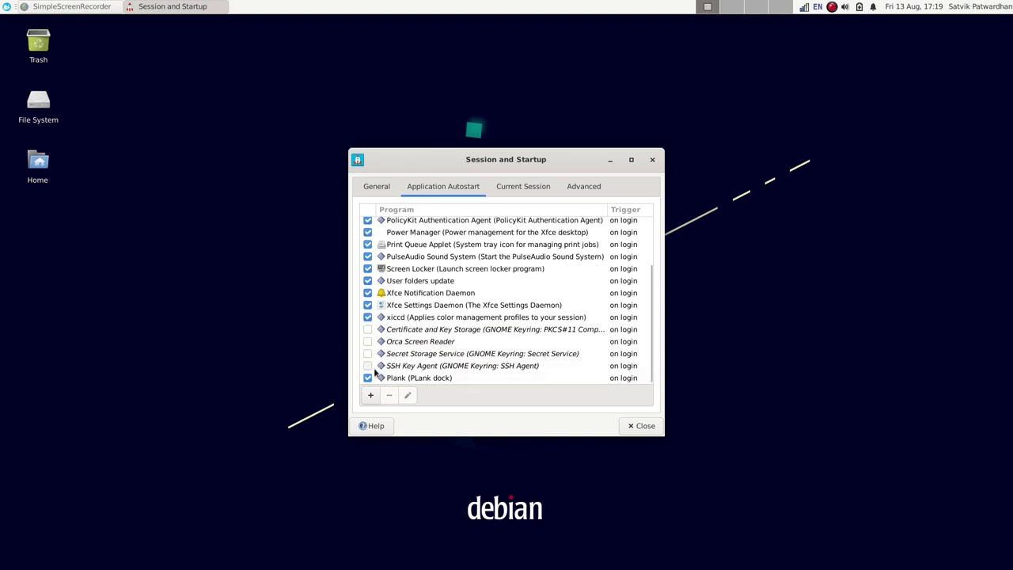
click(641, 426)
- Search the Whisker Menu for pla and launch the Plank dock
click(4, 5)
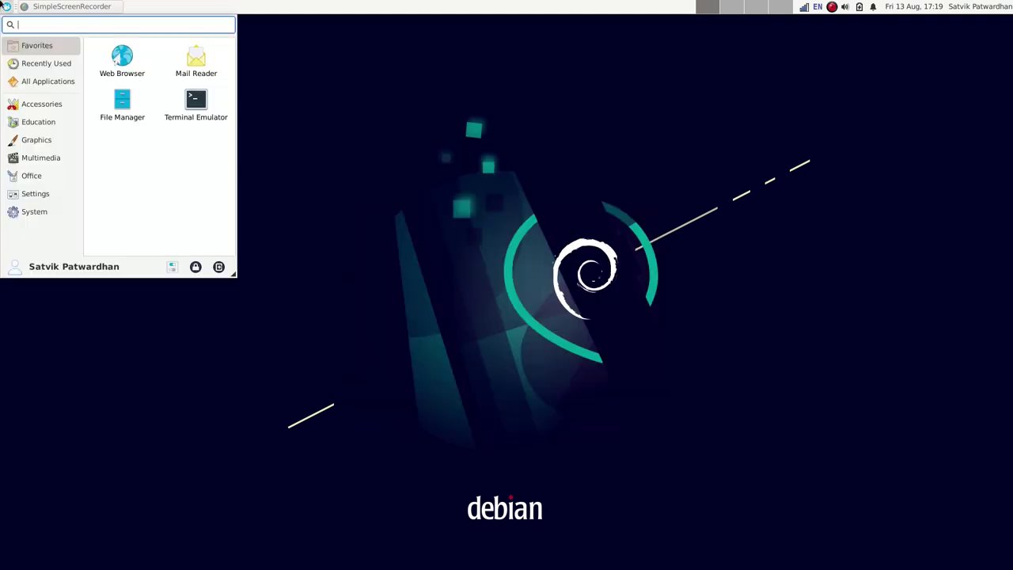
text(pla)
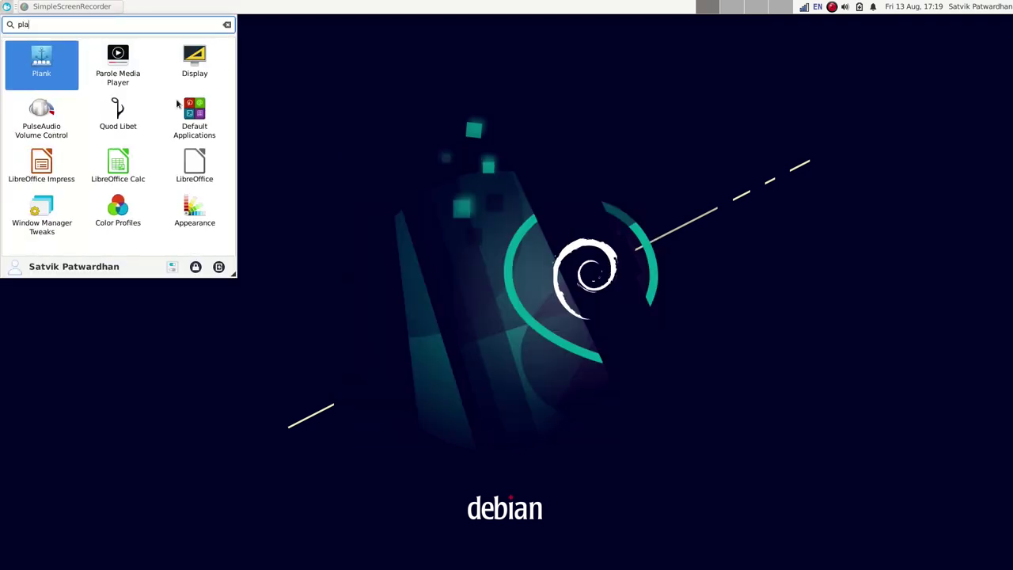
key(Escape)
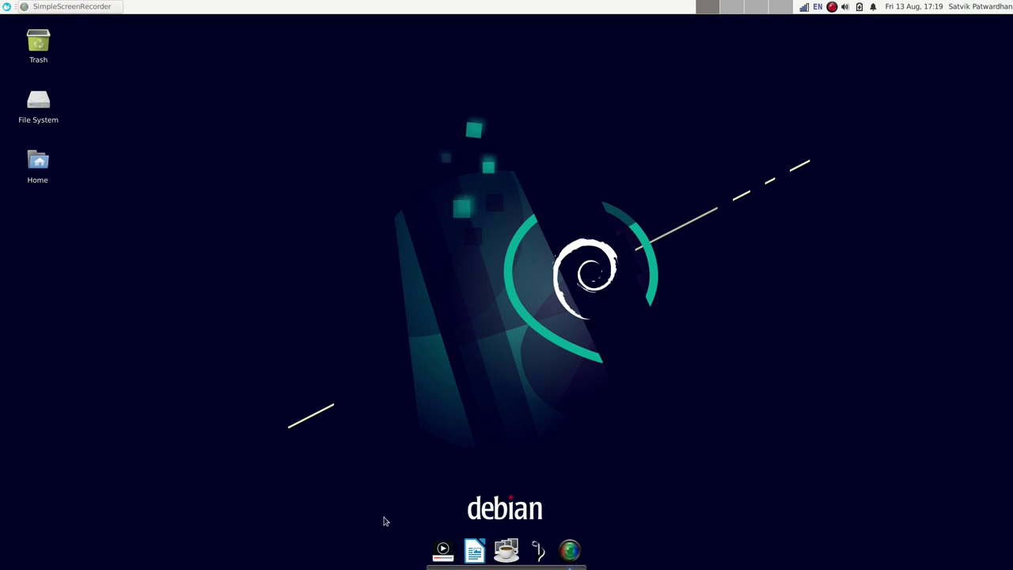
- Open the Home folder from the desktop
click(46, 167)
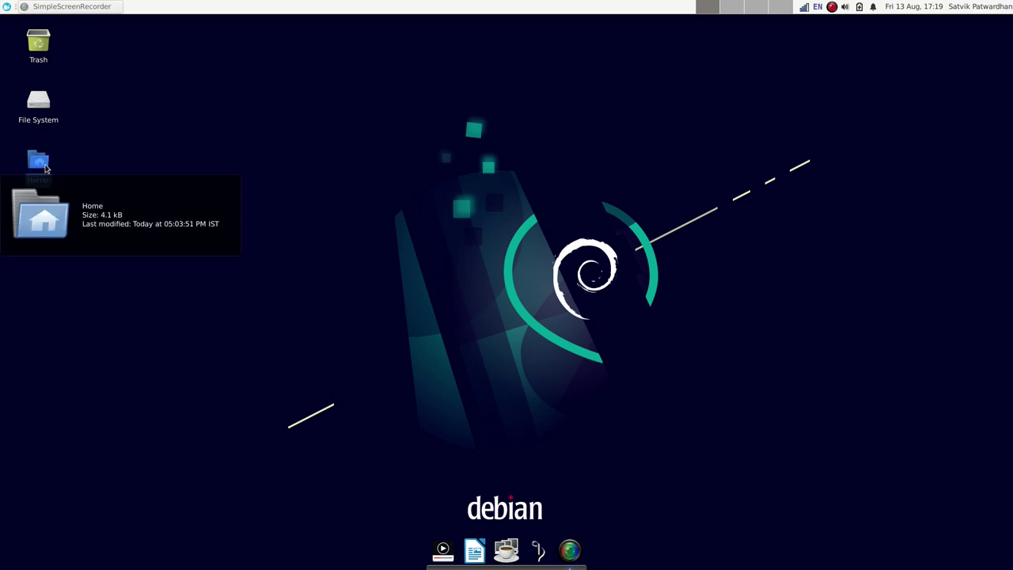
double_click(46, 167)
double_click(389, 164)
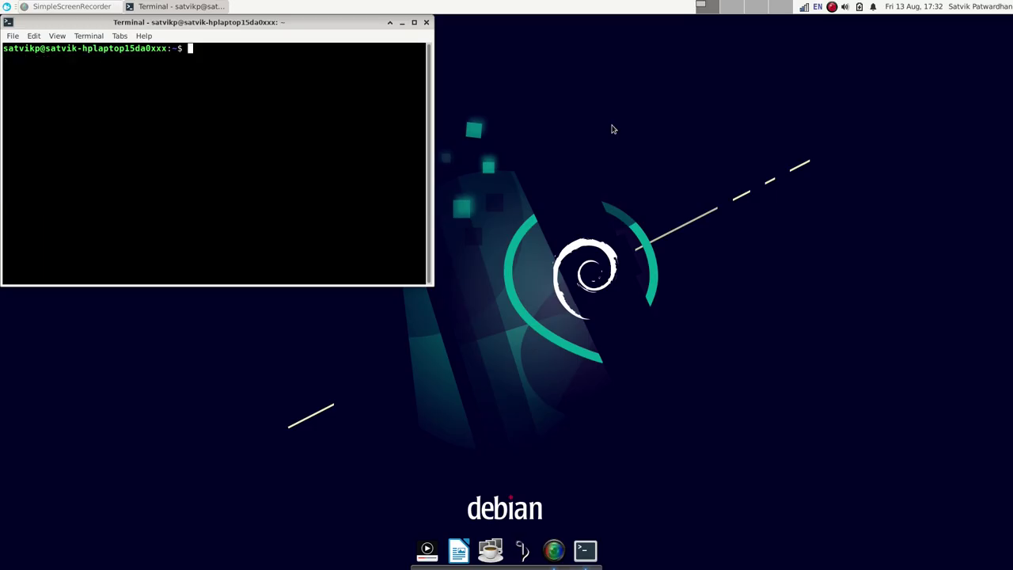
text(flatpak remote-add --if-not-exists flathub https://flathub.org/repo/flathub.flatpakrepo)
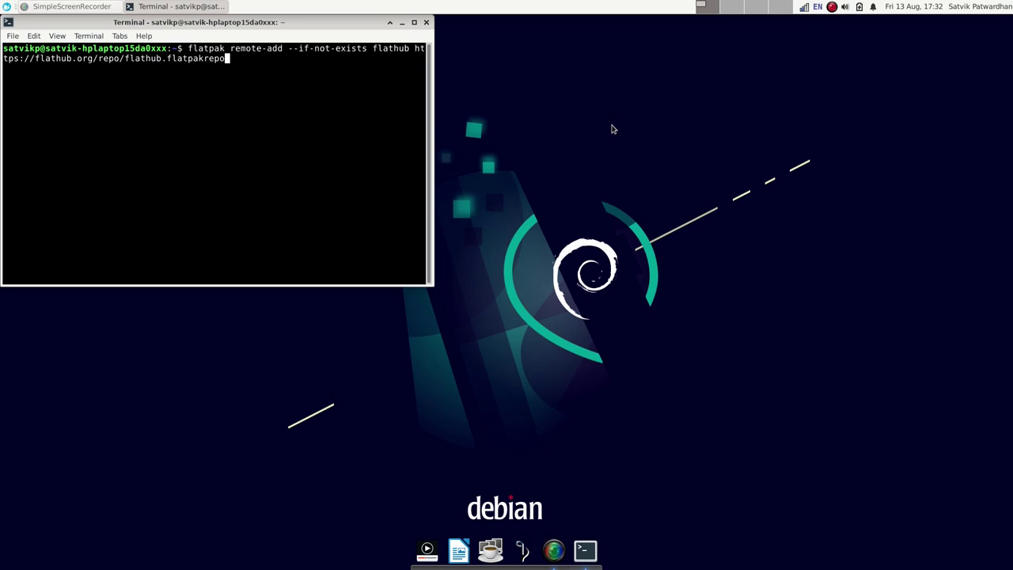
key(Return)
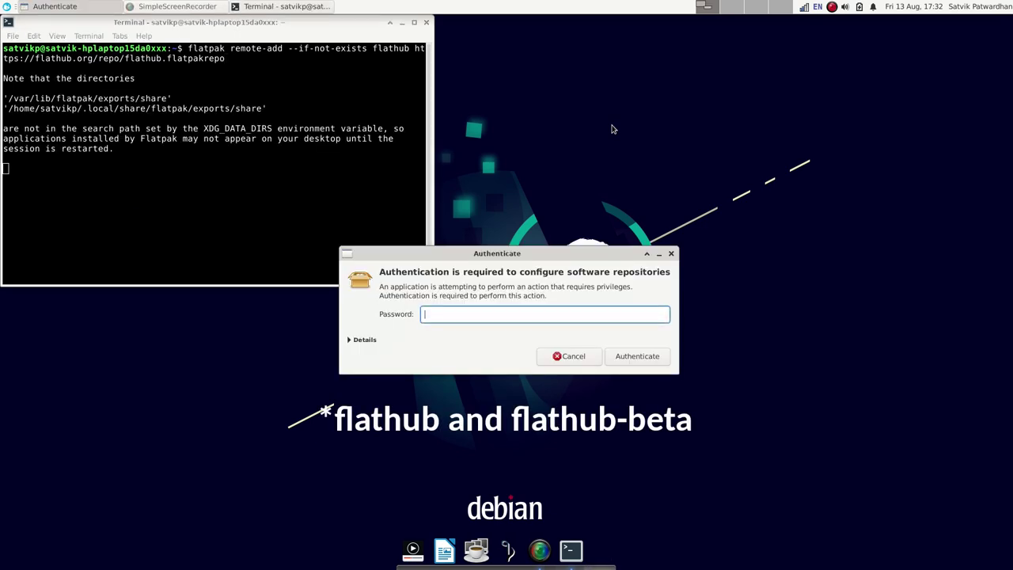
text(********)
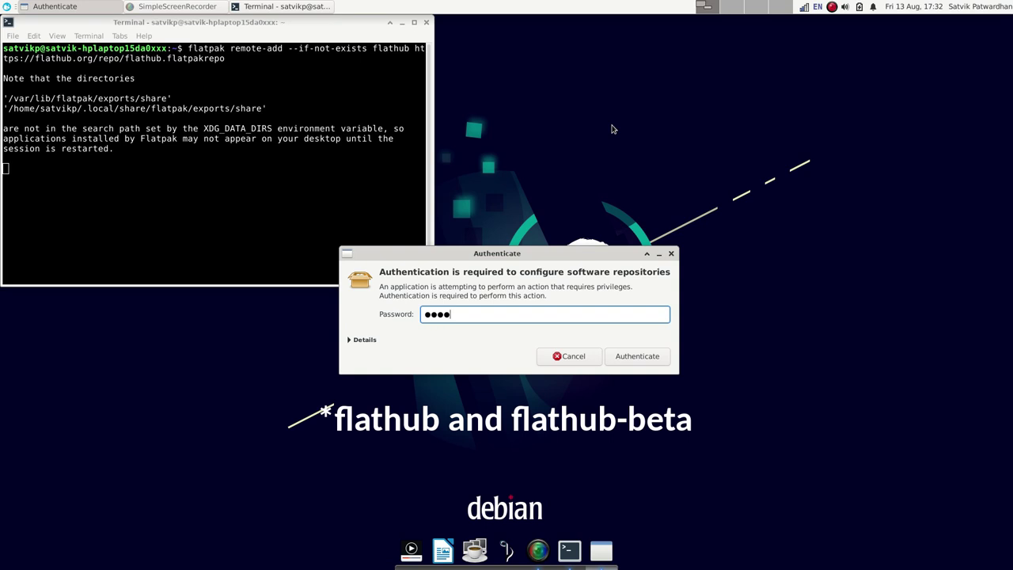
key(Return)
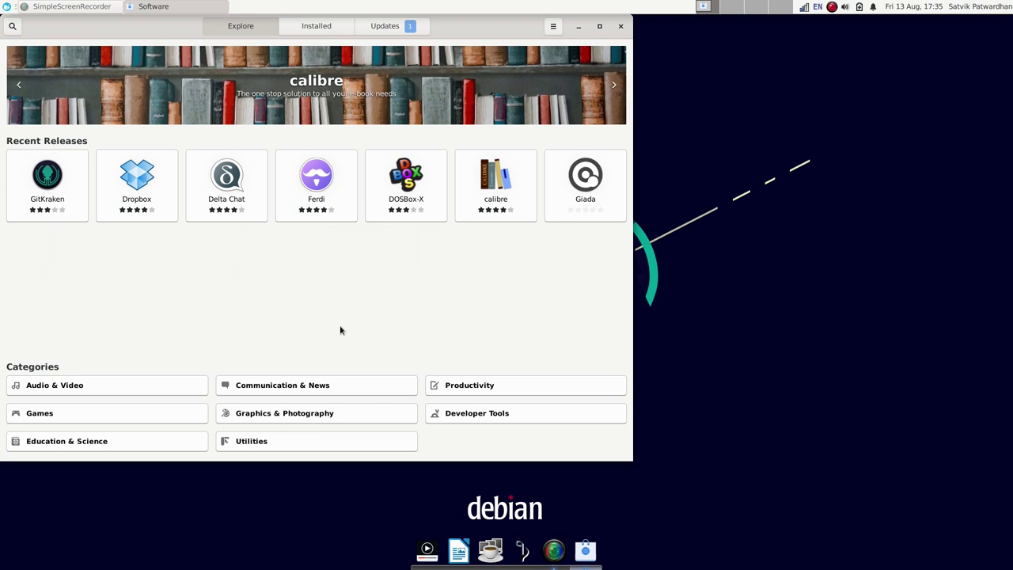
- Search the Software store for firefox and examine the Firefox page, including its version and source details
click(12, 27)
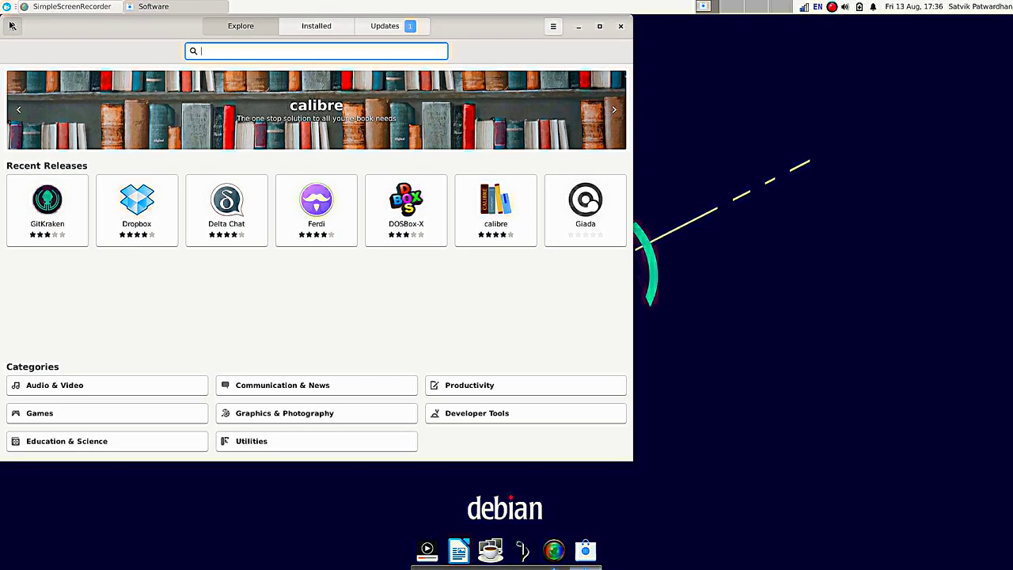
text(firefox)
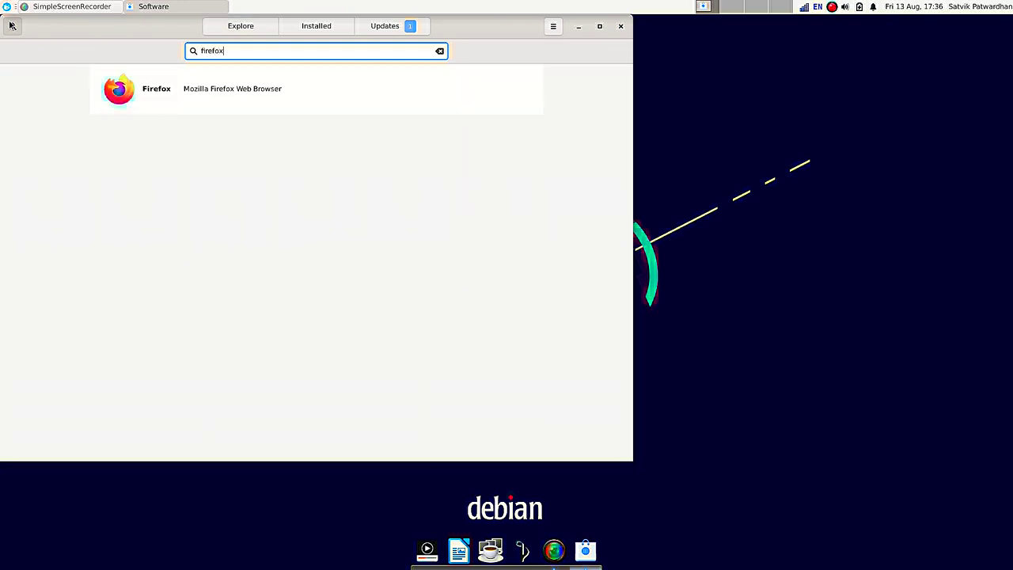
click(181, 92)
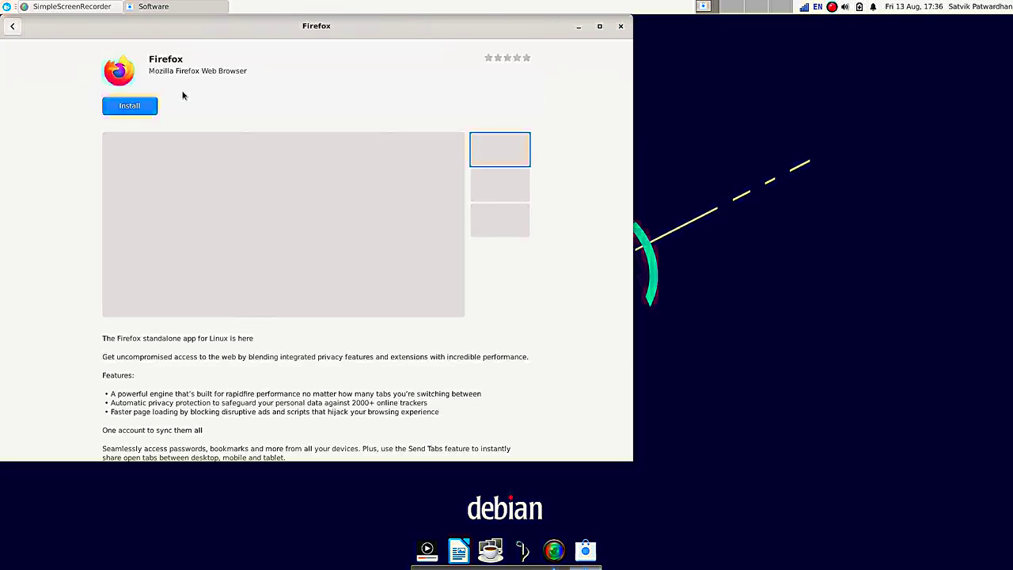
scroll(381, 124, down, 6)
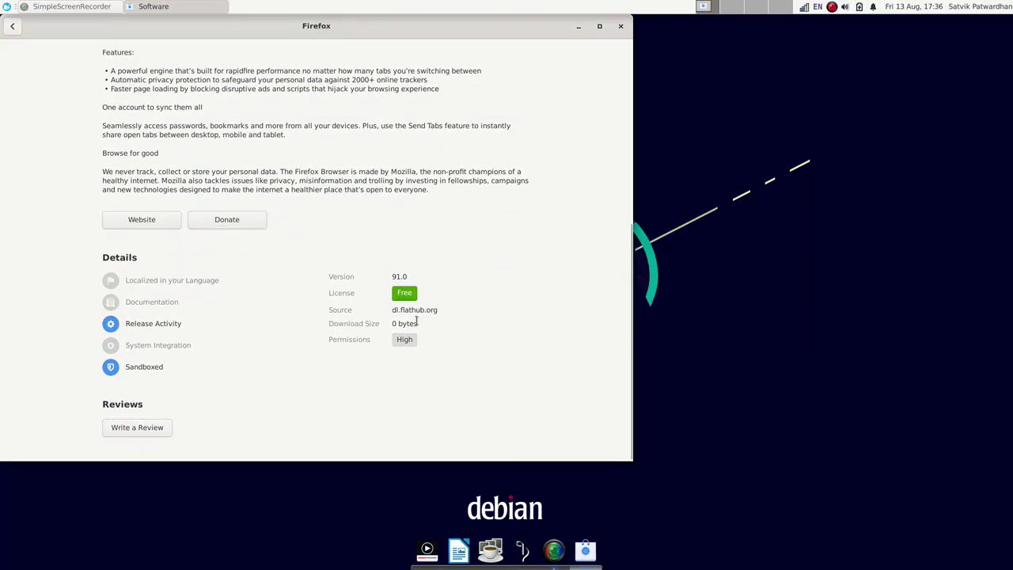
scroll(413, 309, up, 6)
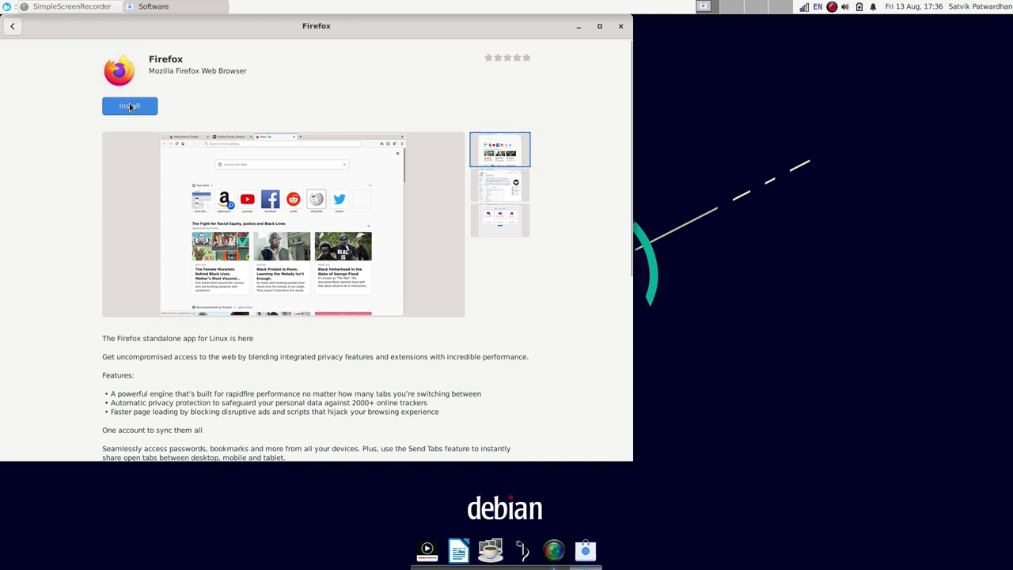
- Install Firefox from its Software store page and launch it
click(142, 106)
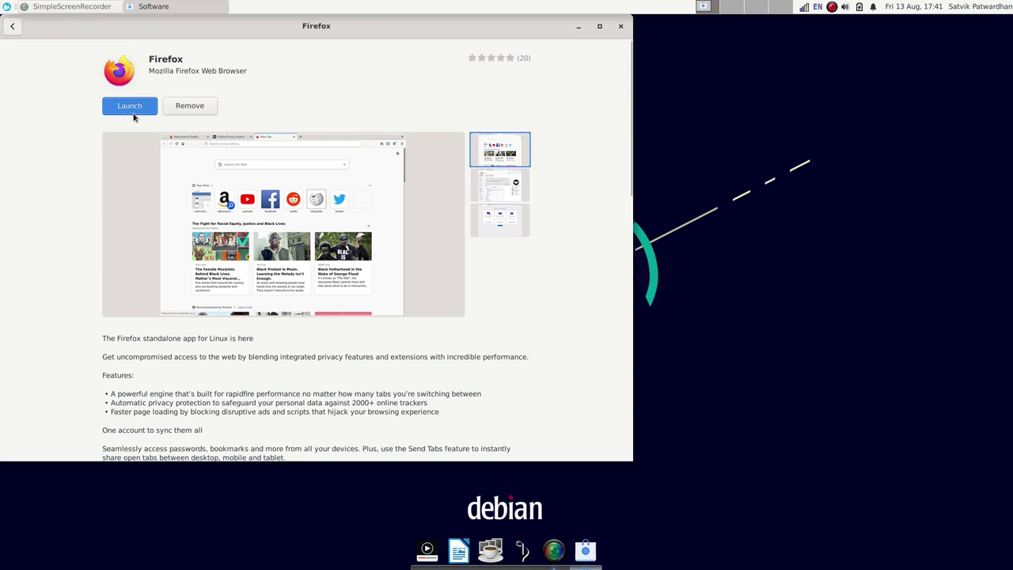
click(133, 113)
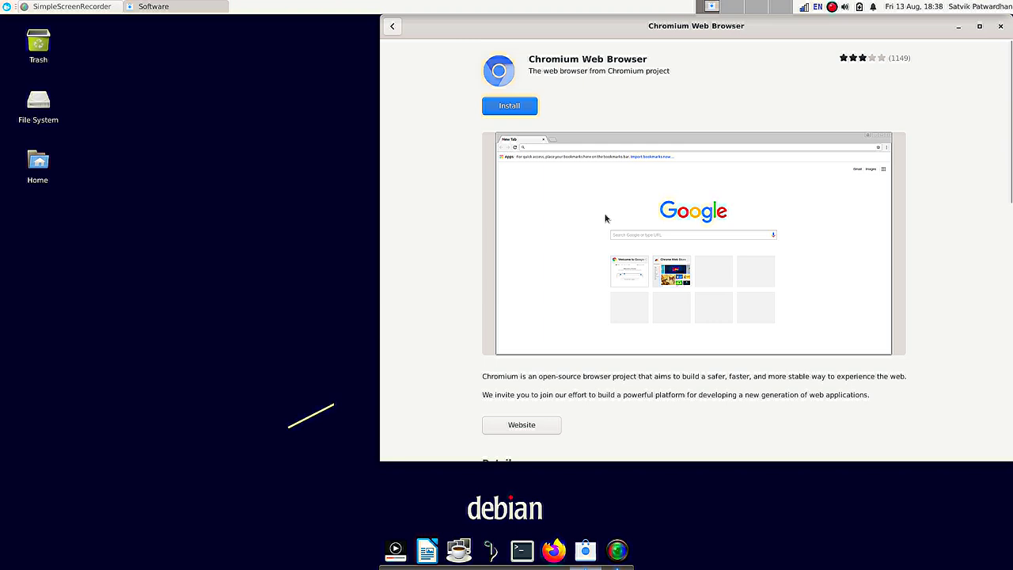
- Return from the Chromium Web Browser page and search the Software store for chromium
click(389, 31)
click(624, 49)
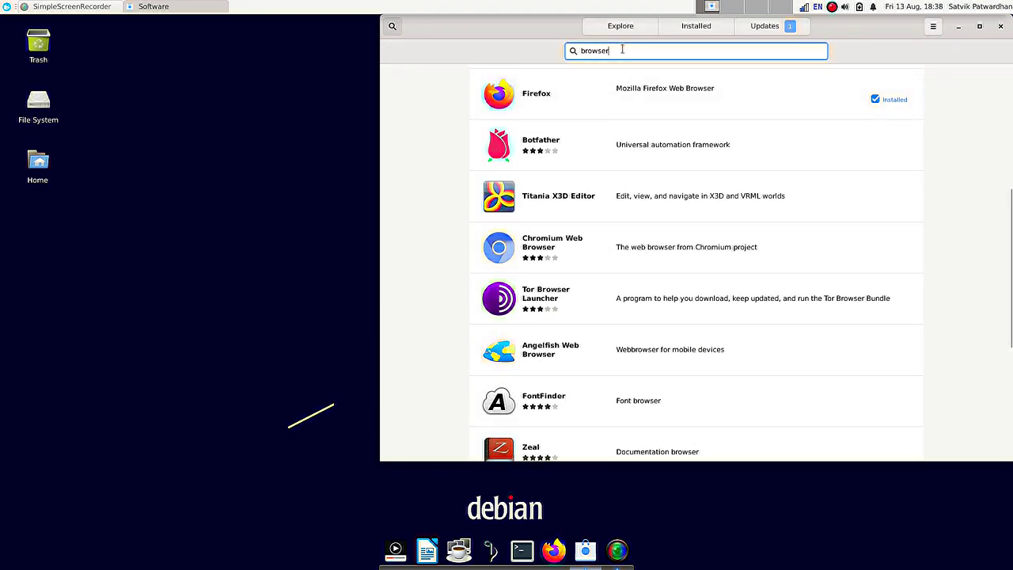
double_click(622, 50)
text(chro)
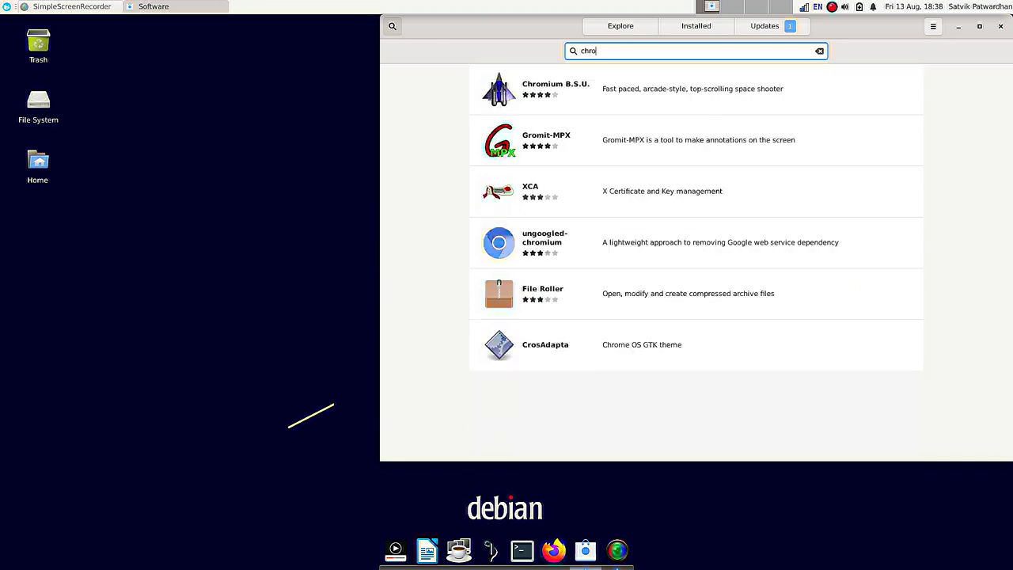
text(miu)
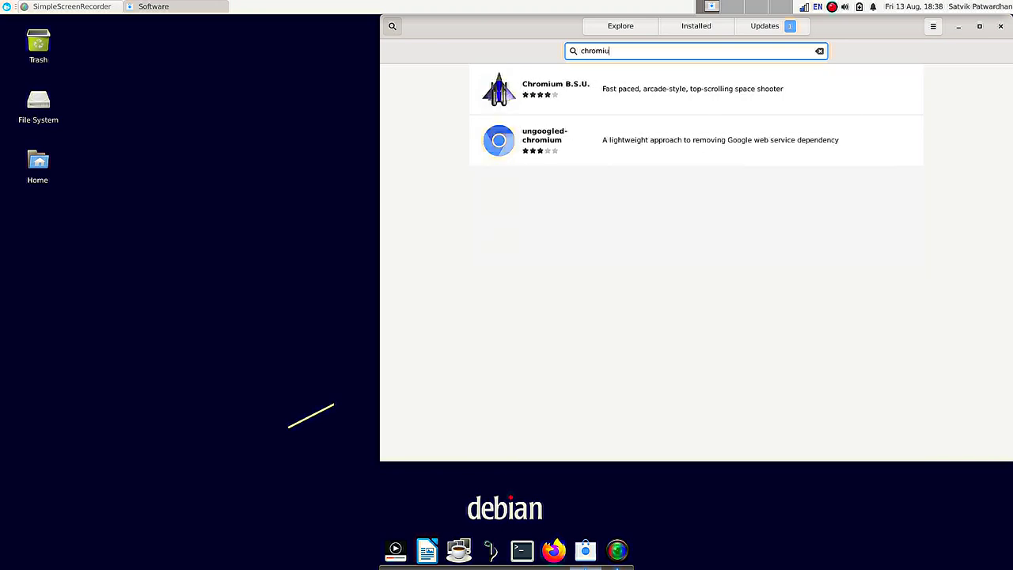
text(m)
- Replace the Software store search term with bro
key(BackSpace)
key(BackSpace)
key(BackSpace)
key(BackSpace)
key(BackSpace)
key(BackSpace)
key(BackSpace)
key(BackSpace)
text(bro)
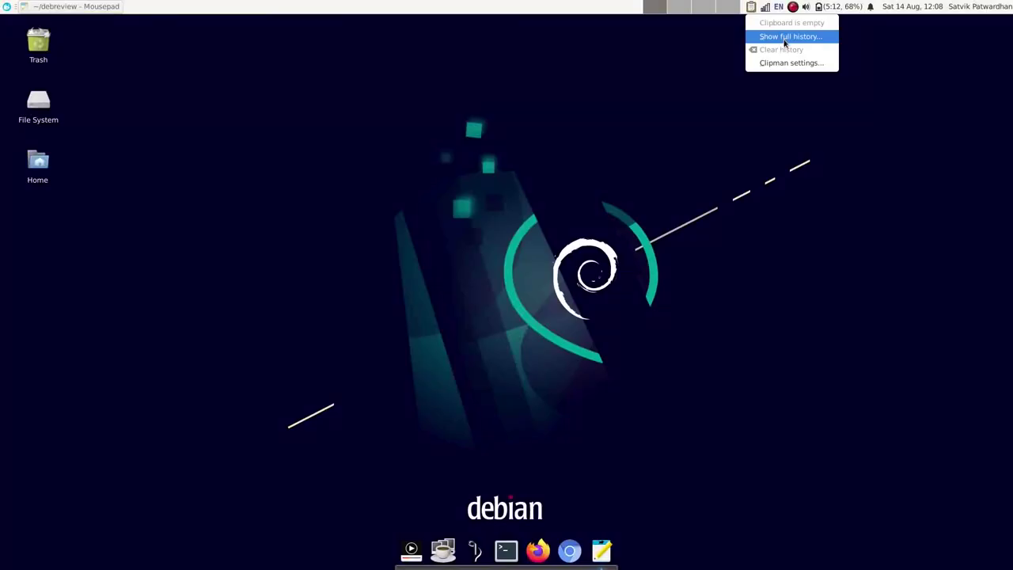
- Open the Clipman settings, examine the Behavior, Actions and History options, and close them
click(789, 63)
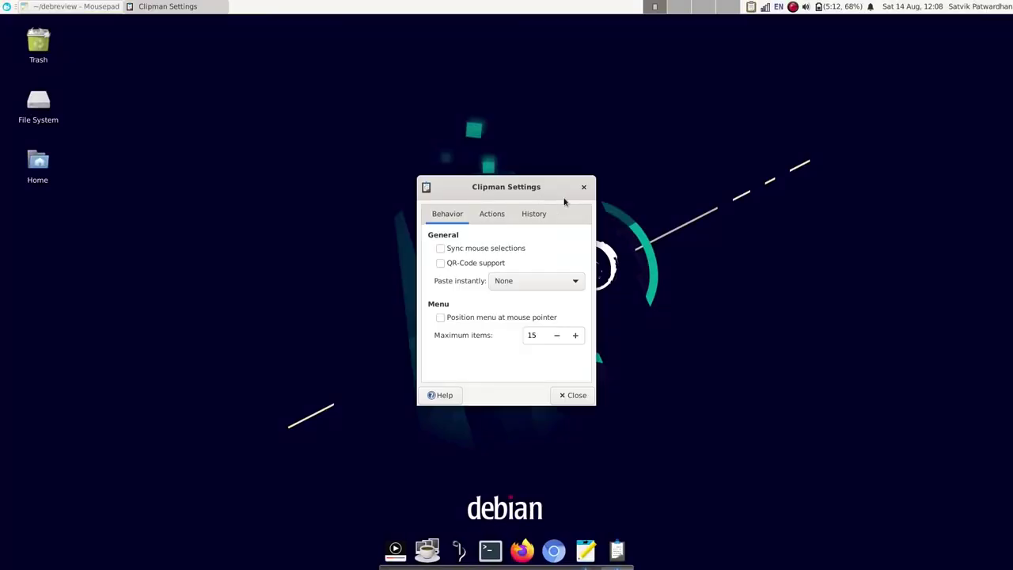
click(500, 212)
click(524, 215)
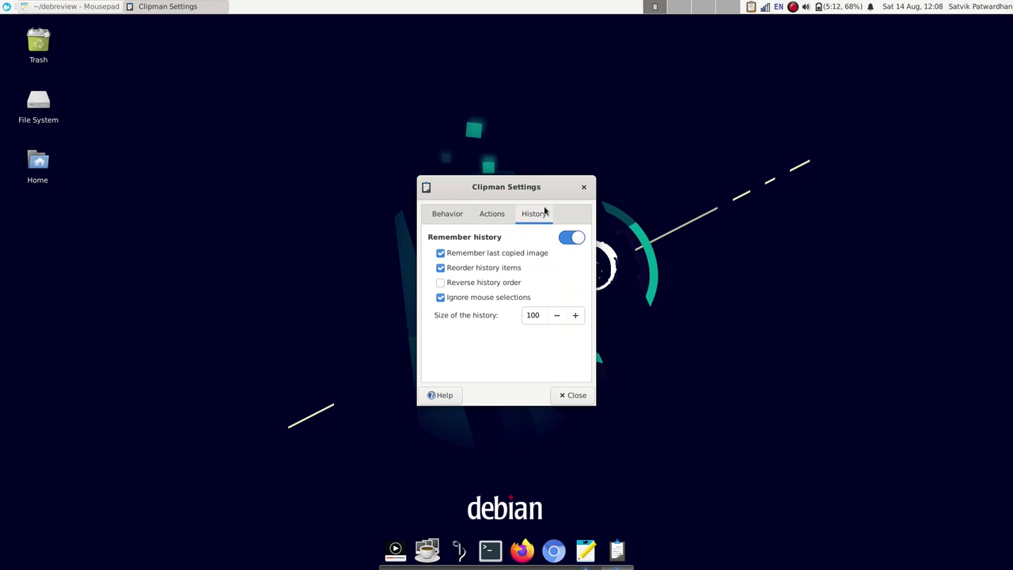
click(433, 212)
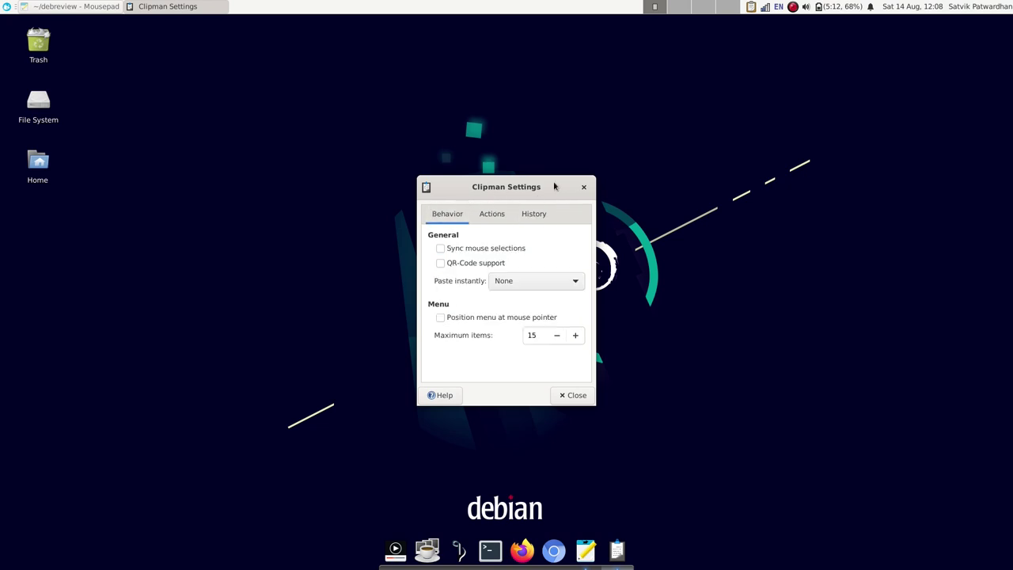
click(583, 187)
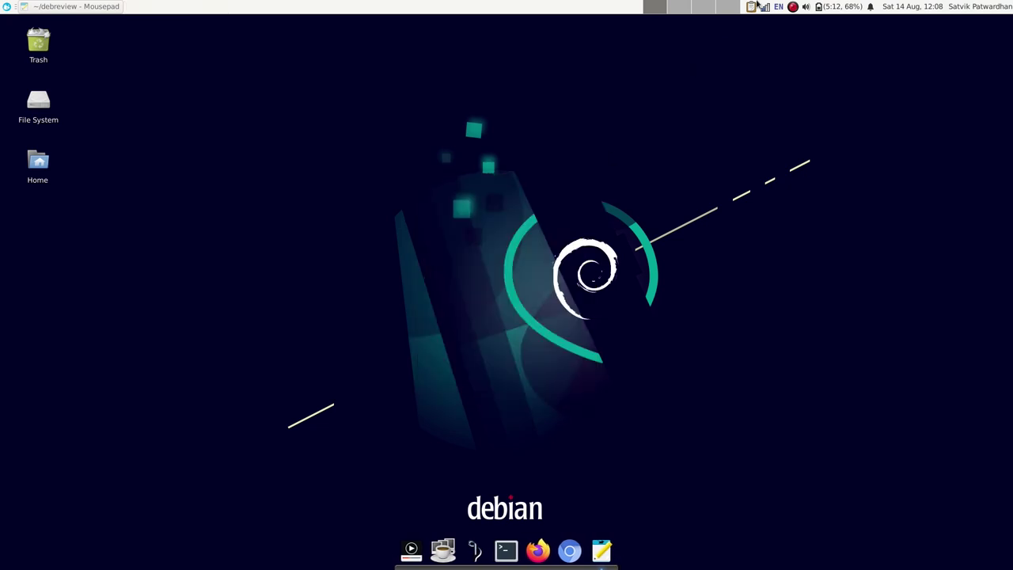
- Search the Whisker Menu for clip and try to launch the Clipboard Manager
key(super)
text(clip)
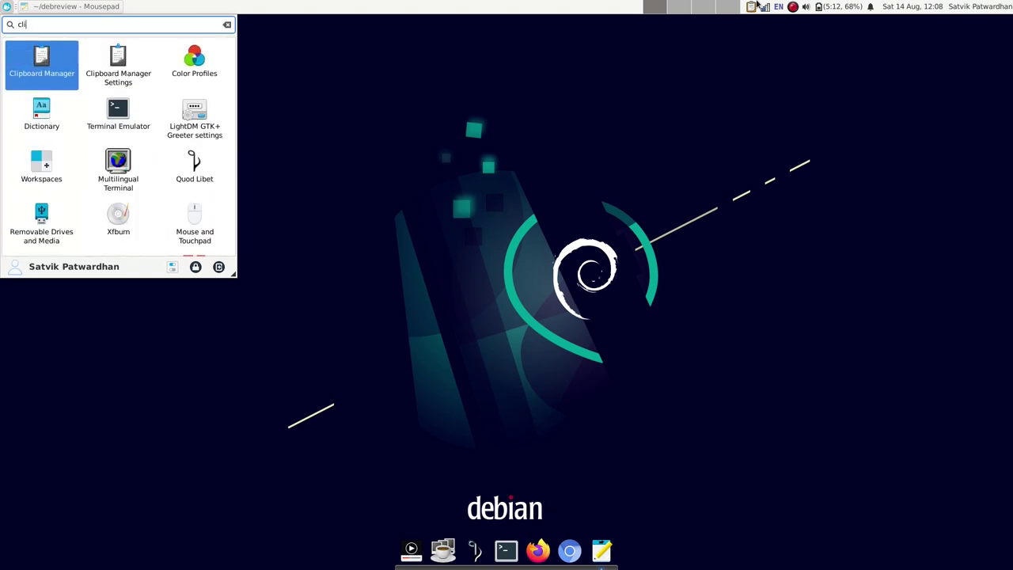
click(47, 76)
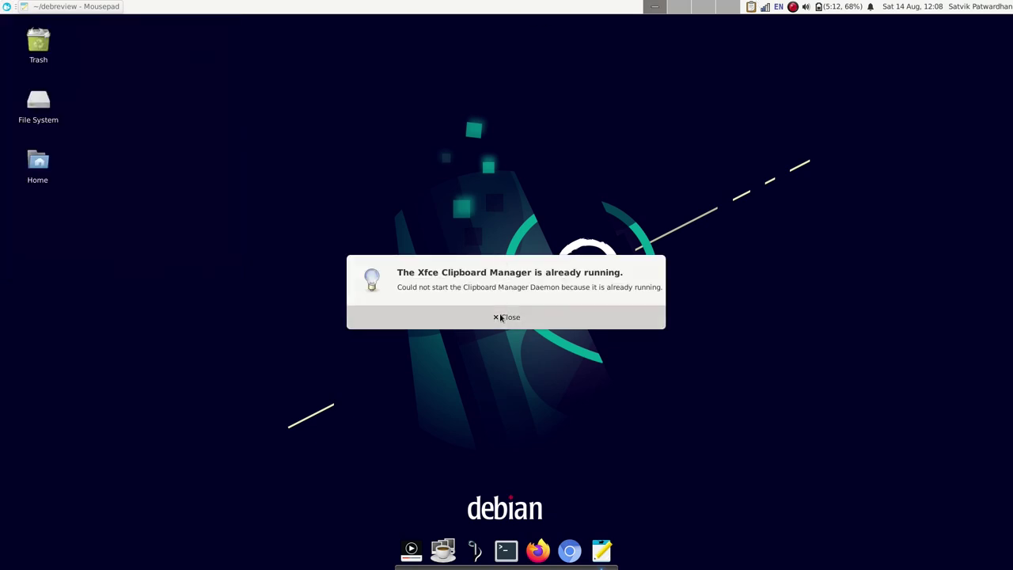
click(500, 316)
- Search the Whisker Menu for term and launch the Terminal Emulator
key(super)
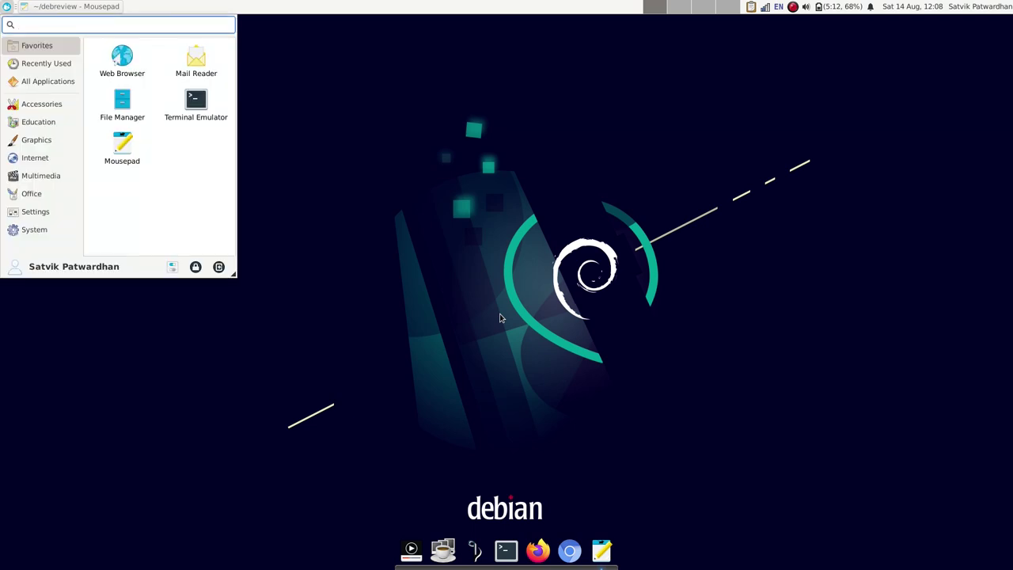
text(term)
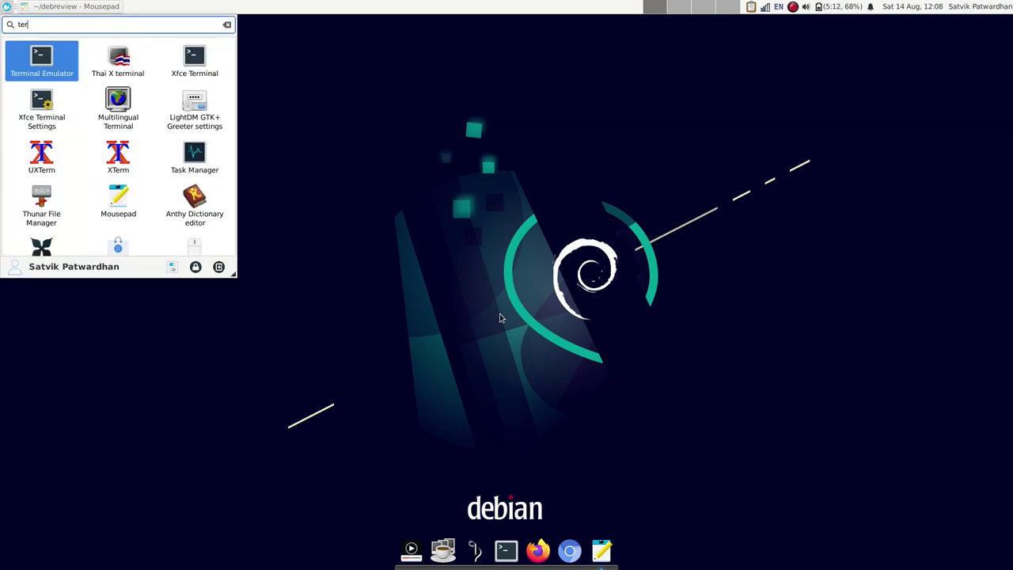
key(Return)
- Open /etc/lightdm/lightdm-gtk-greeter.conf in nano with sudo, authenticating with the account password
text(sudo naon)
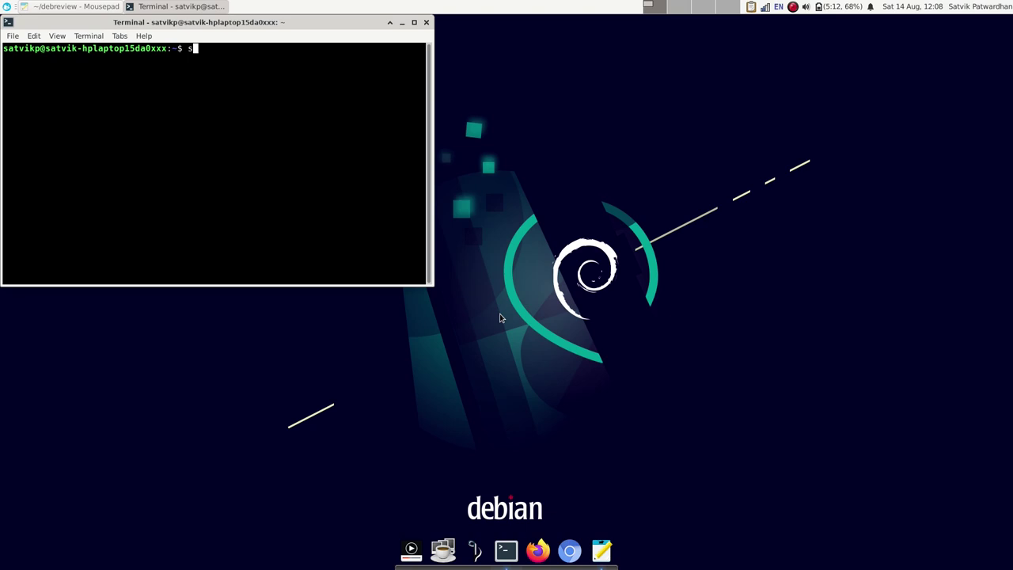
key(BackSpace)
key(BackSpace)
text(no /etc/light)
key(Tab)
key(Tab)
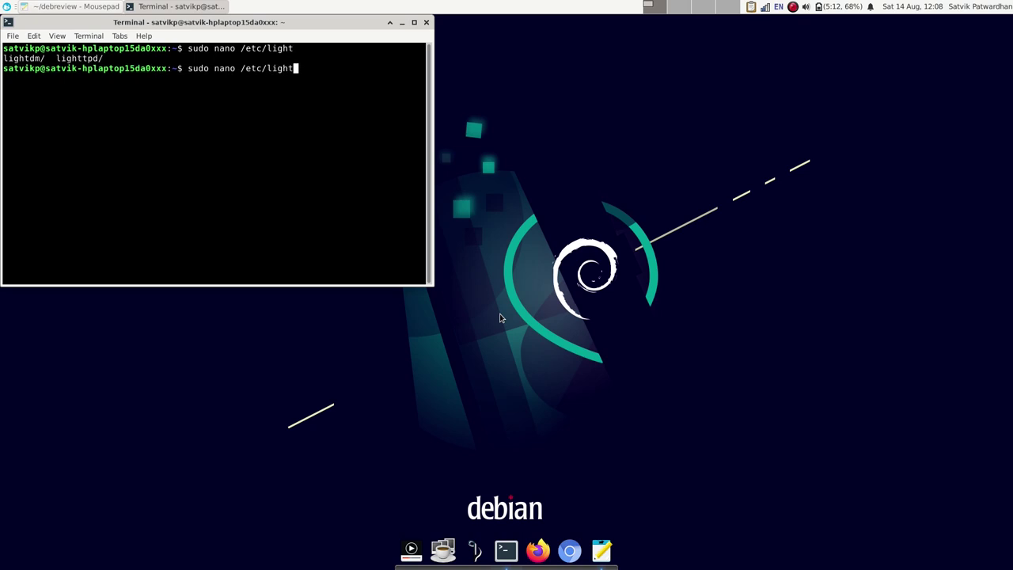
text(dm)
key(Tab)
key(Tab)
key(Tab)
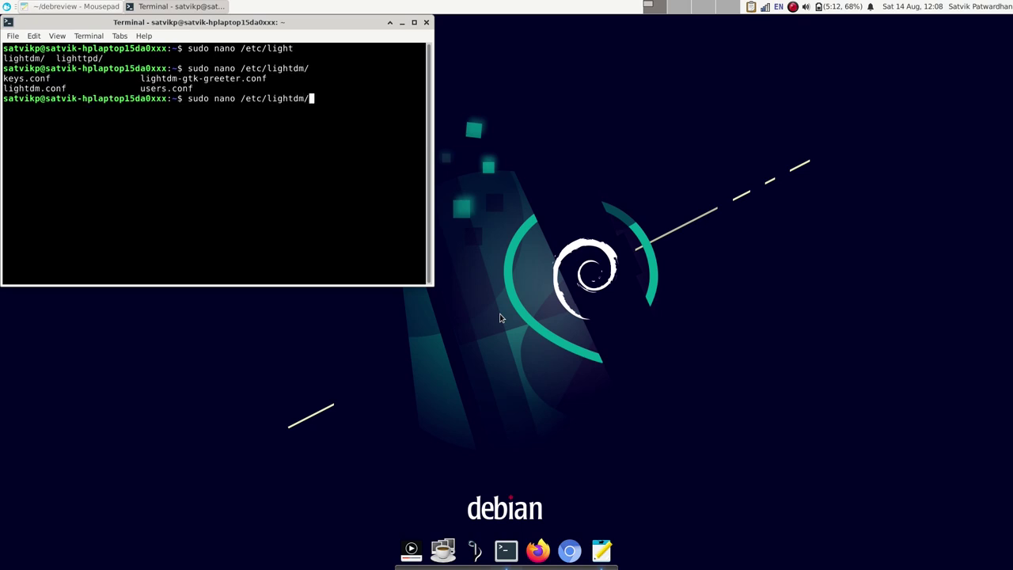
text(li)
key(Tab)
text(-)
text(g)
key(Tab)
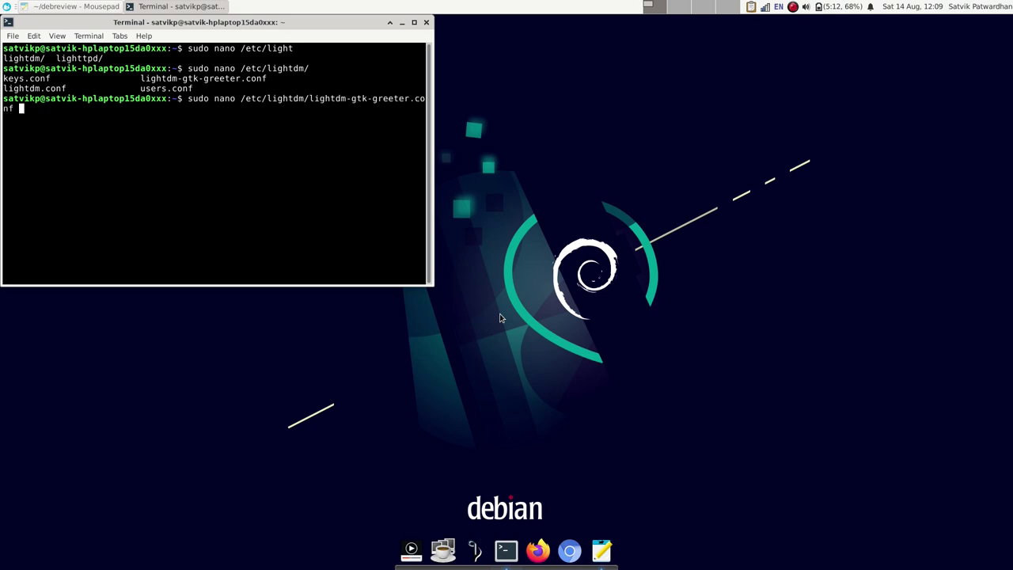
key(Return)
key(Return)
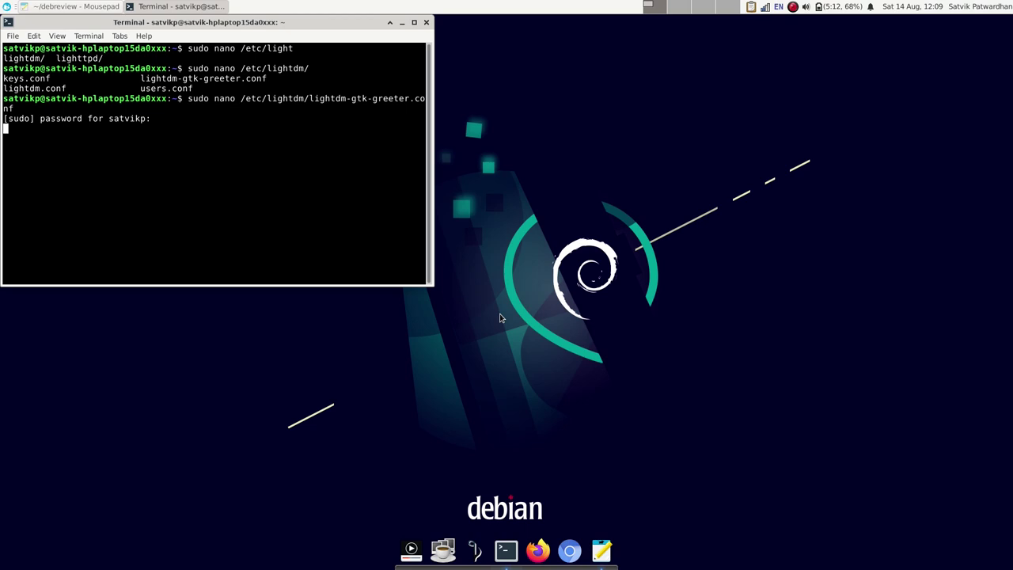
- Examine the LightDM GTK greeter configuration, from the documented options through the entries of the [greeter] section
key(Down)
key(Down)
key(Down)
key(Down)
key(Down)
key(Down)
key(Down)
key(Down)
key(Down)
key(Down)
key(Down)
key(Down)
key(Down)
key(Down)
key(Down)
key(Down)
key(Down)
key(Down)
key(Down)
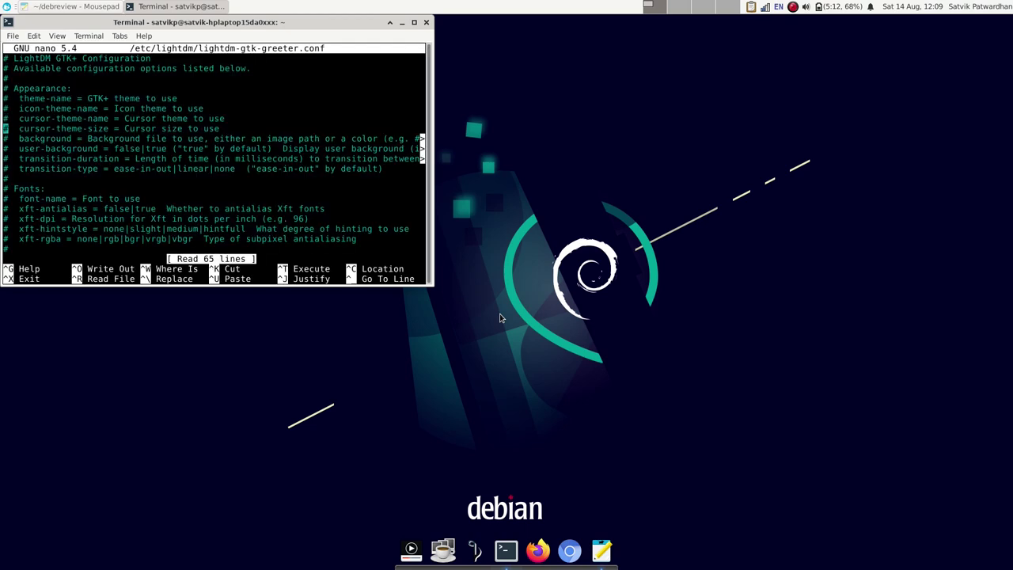
key(Down)
key(Down)
key(Down)
key(Down)
key(Down)
key(Down)
key(Down)
key(Down)
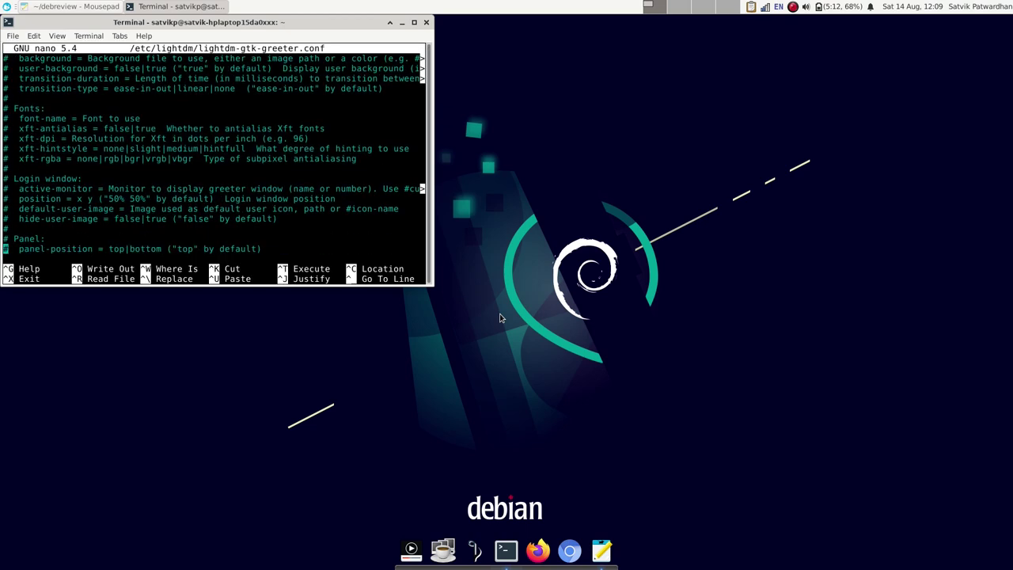
key(Down)
key(Down)
key(Down)
key(Down)
key(Down)
key(Down)
key(Down)
key(Down)
key(Down)
key(Down)
key(Down)
key(Down)
key(Down)
key(Down)
key(Down)
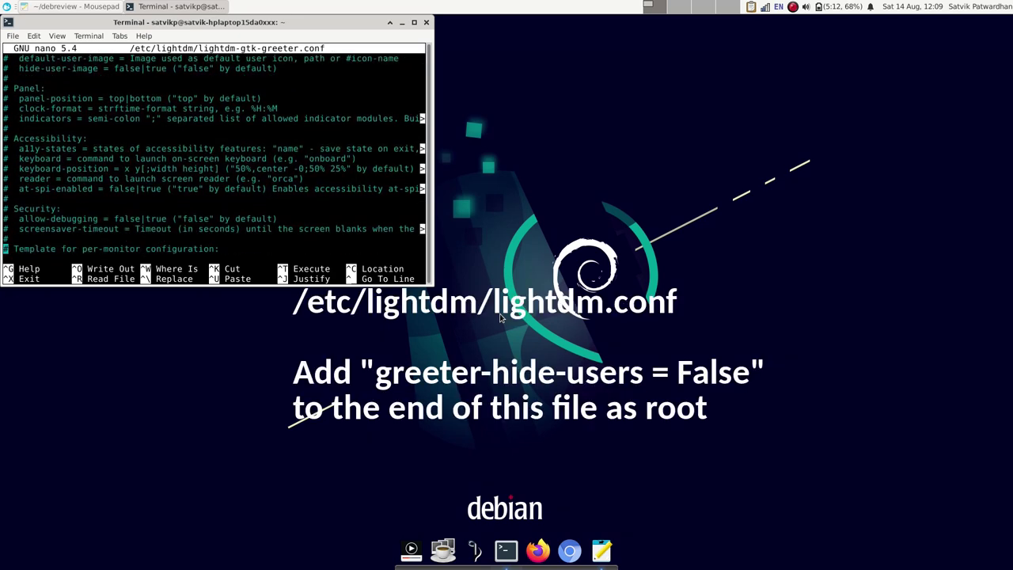
key(Down)
key(Down)
key(Down)
key(Down)
key(Down)
key(Down)
key(Down)
key(Down)
key(Down)
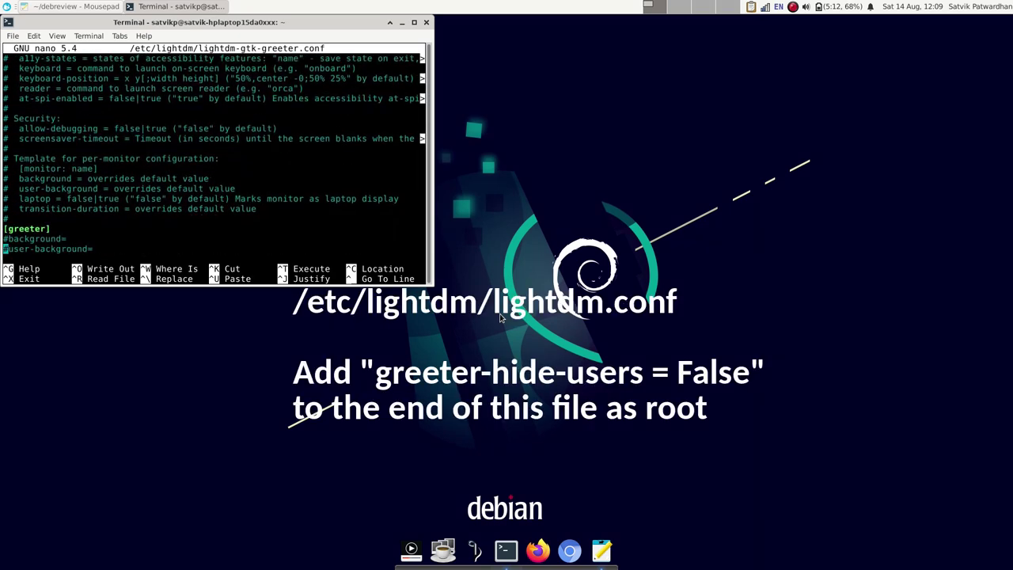
key(Down)
key(Down)
key(Down)
key(Down)
key(Down)
key(Down)
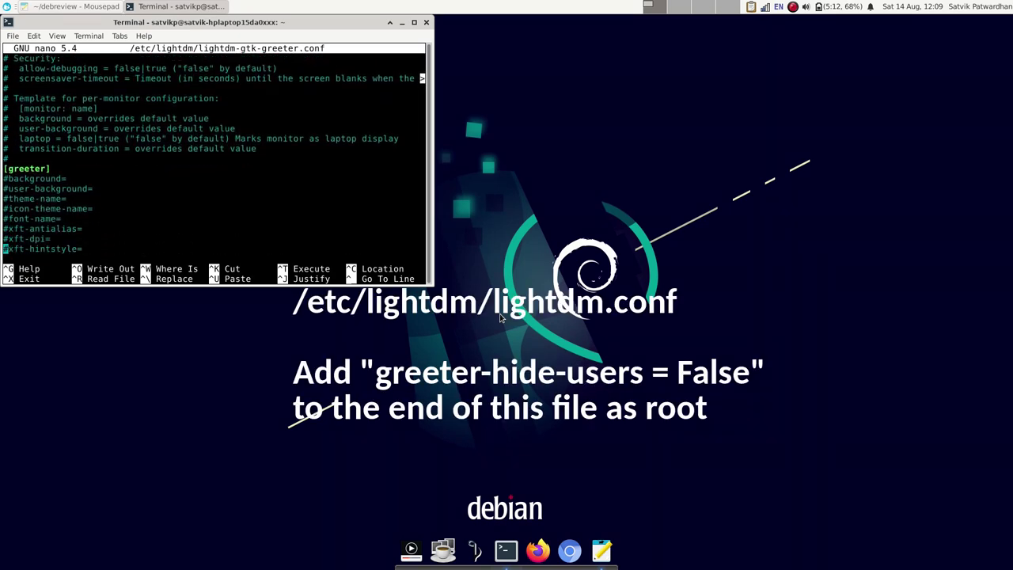
key(Down)
key(Down)
key(Down)
key(Down)
key(Down)
key(Down)
key(Down)
key(Down)
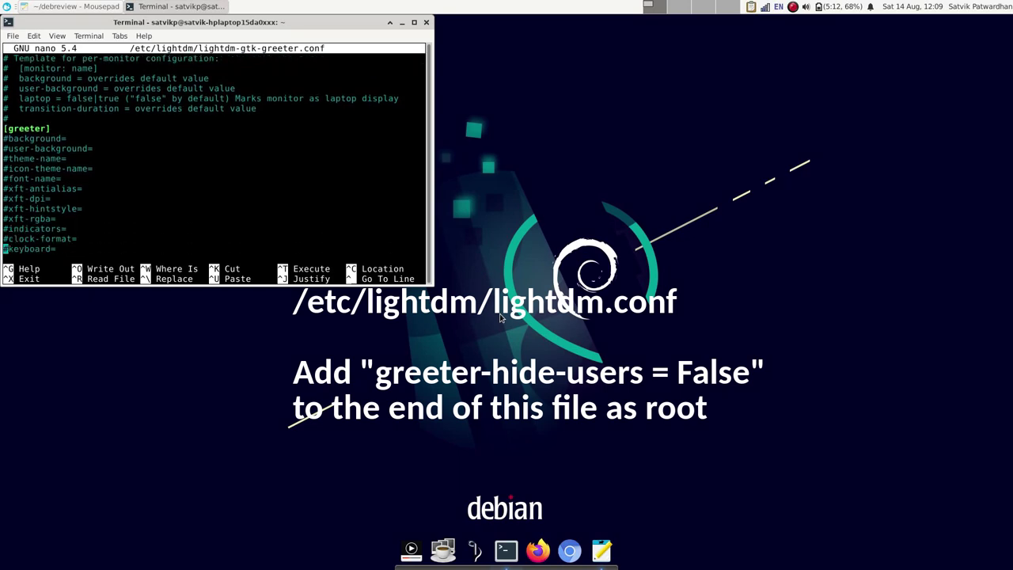